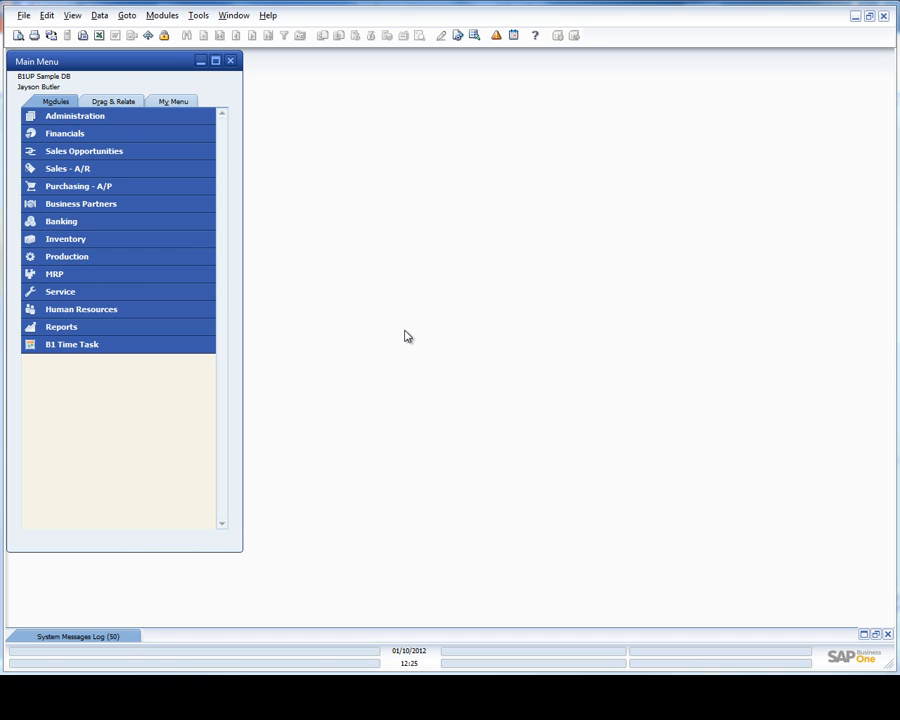
# - Open a new B1 Time Task task and name it "SAP Installation"
pyautogui.click(71, 350)
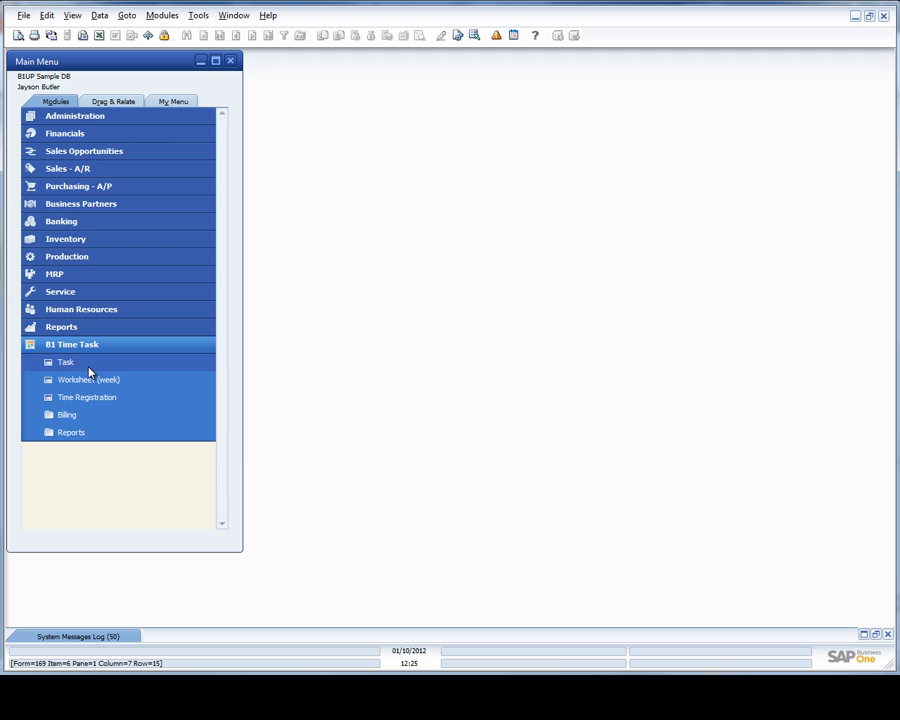
pyautogui.click(88, 369)
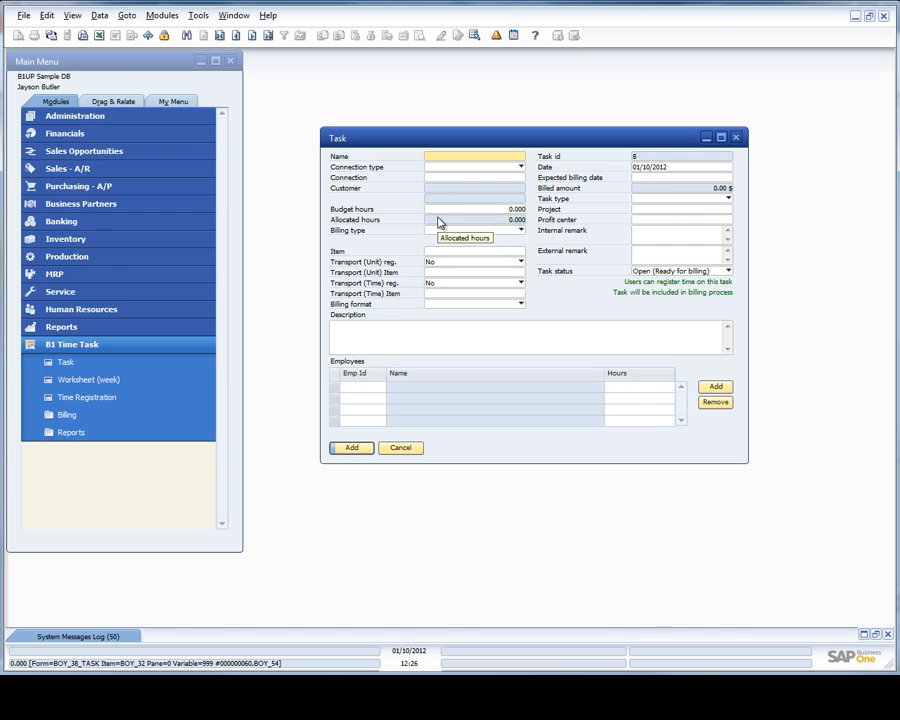
pyautogui.write('SAP Installation')
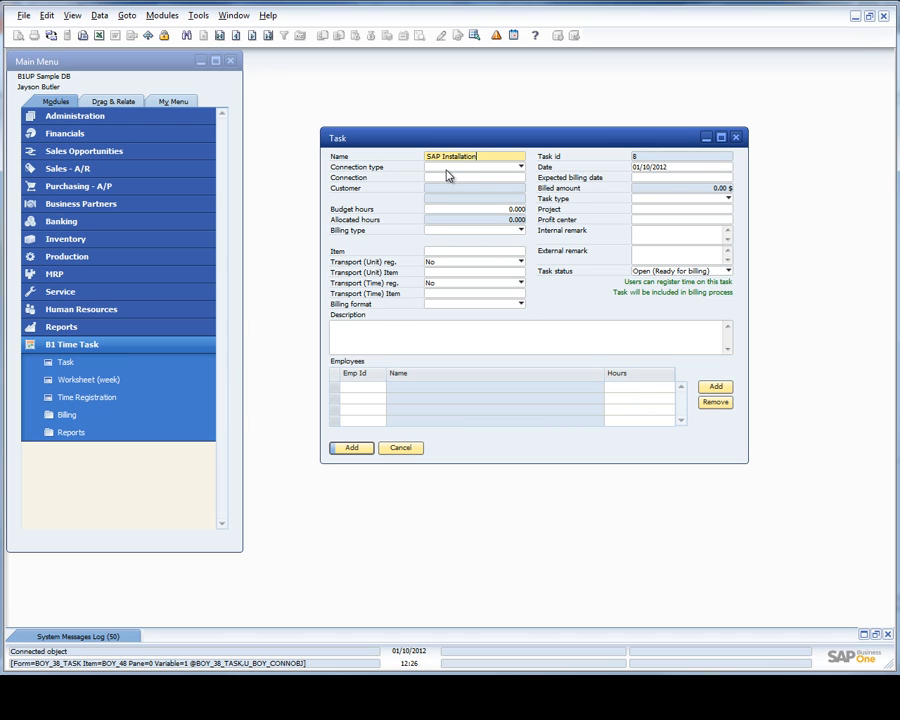
# - Set the task's connection type to Business Partner and connect it to the partner listed directly above Parameter Technology
pyautogui.click(447, 170)
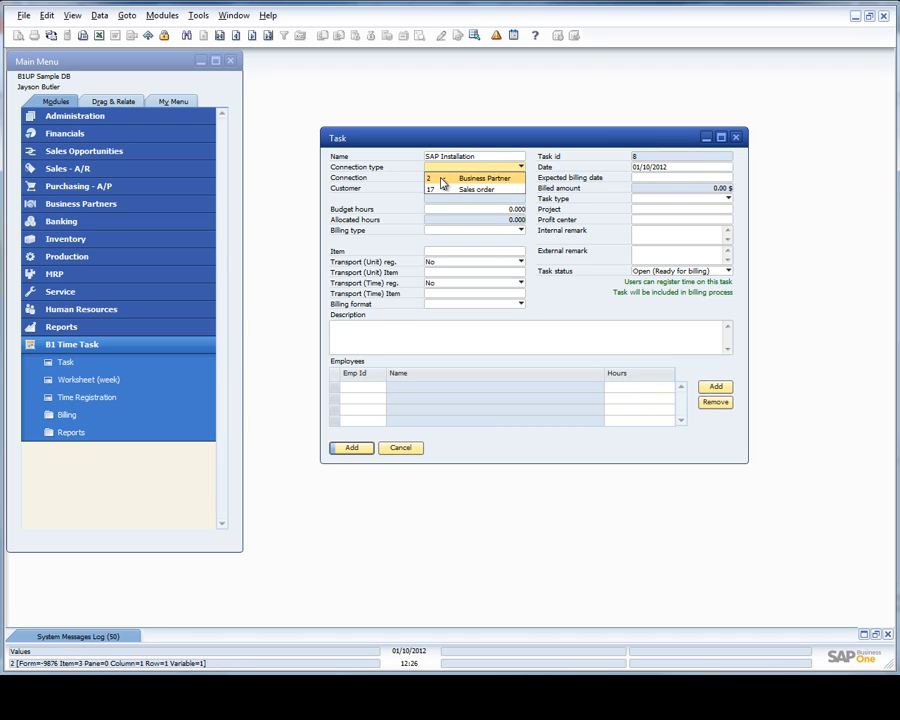
pyautogui.click(442, 181)
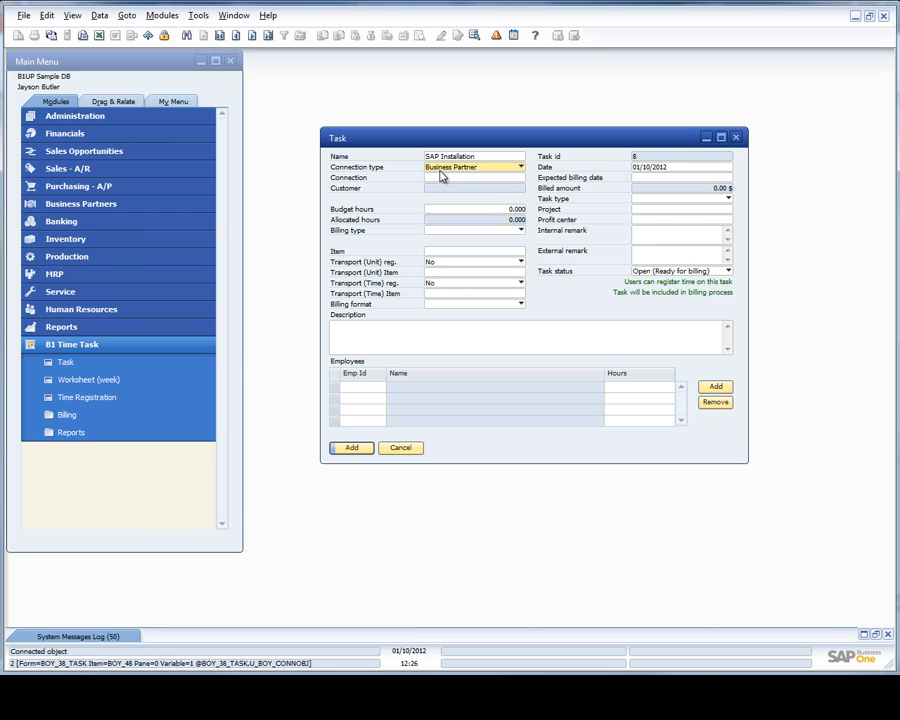
pyautogui.click(441, 178)
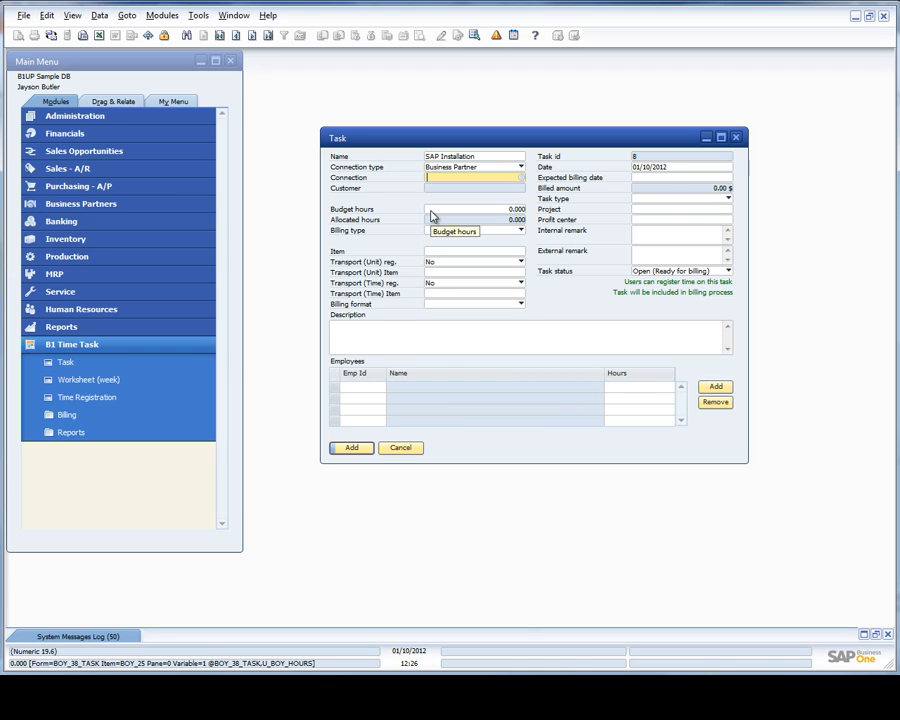
pyautogui.press('Tab')
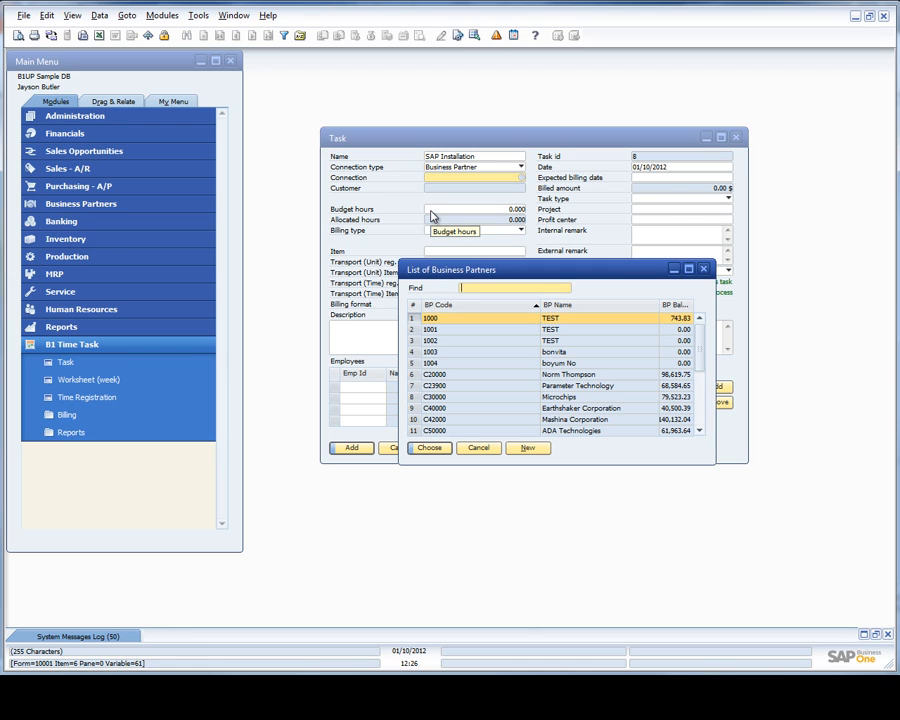
pyautogui.click(472, 375)
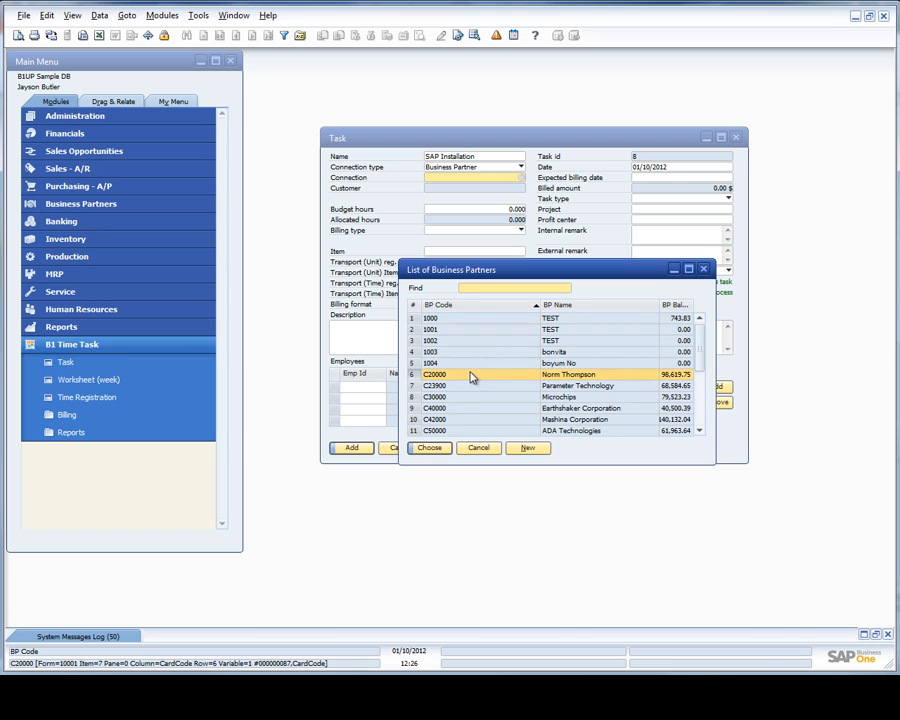
pyautogui.click(428, 447)
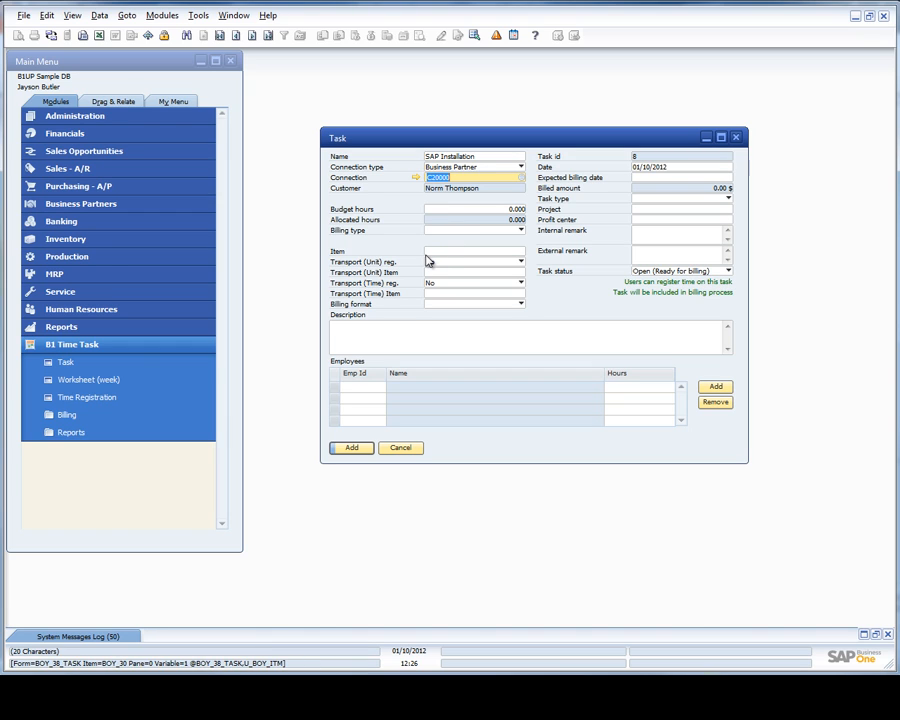
# - Set the task's budget hours to 20 and its billing type to Hourly rate
pyautogui.click(442, 211)
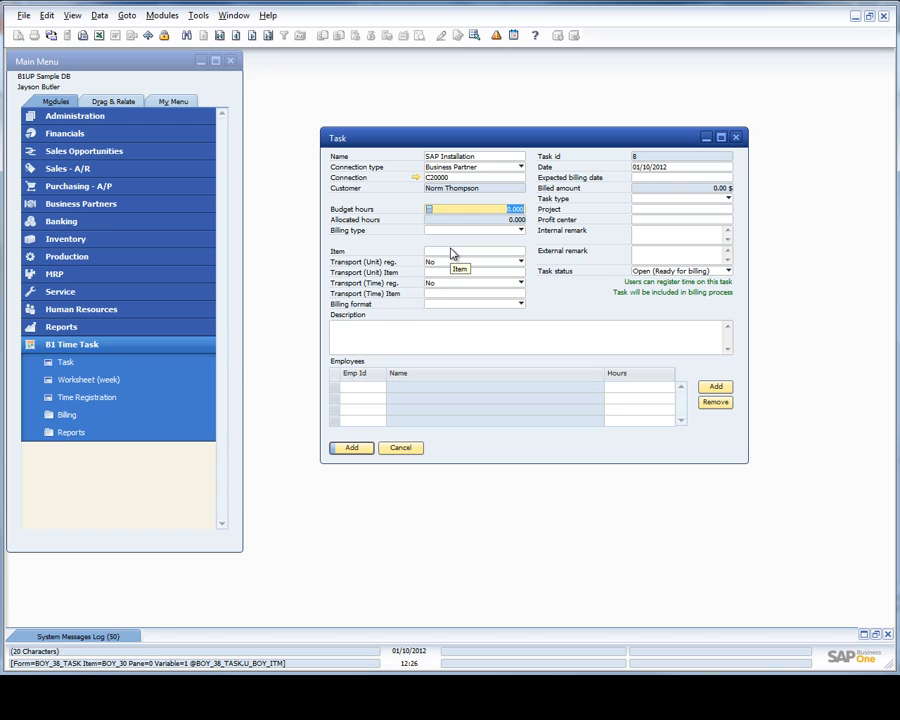
pyautogui.write('20')
pyautogui.press('Tab')
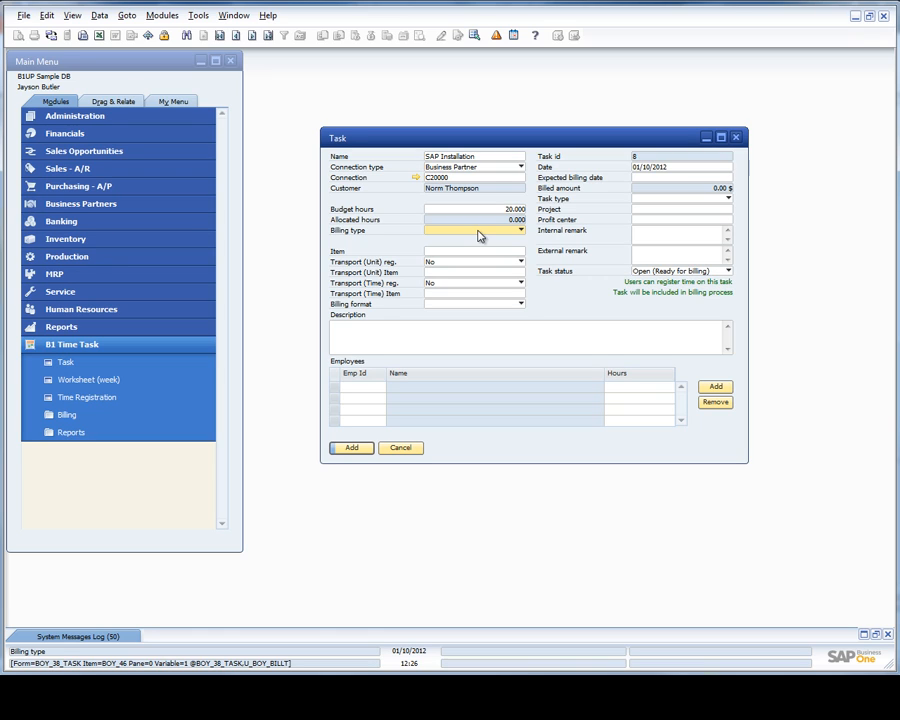
pyautogui.click(479, 236)
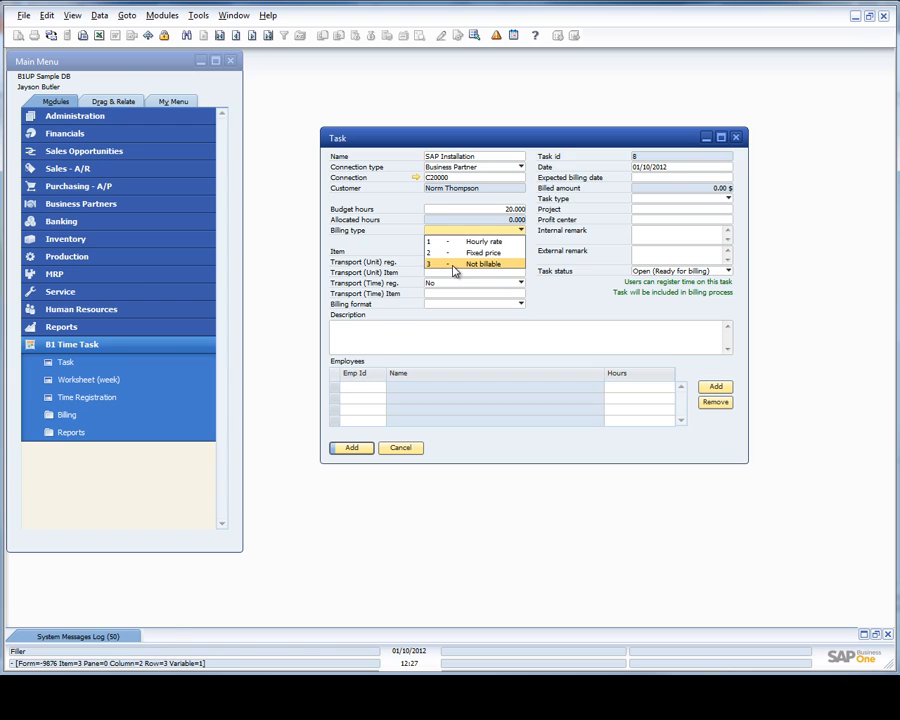
pyautogui.click(463, 244)
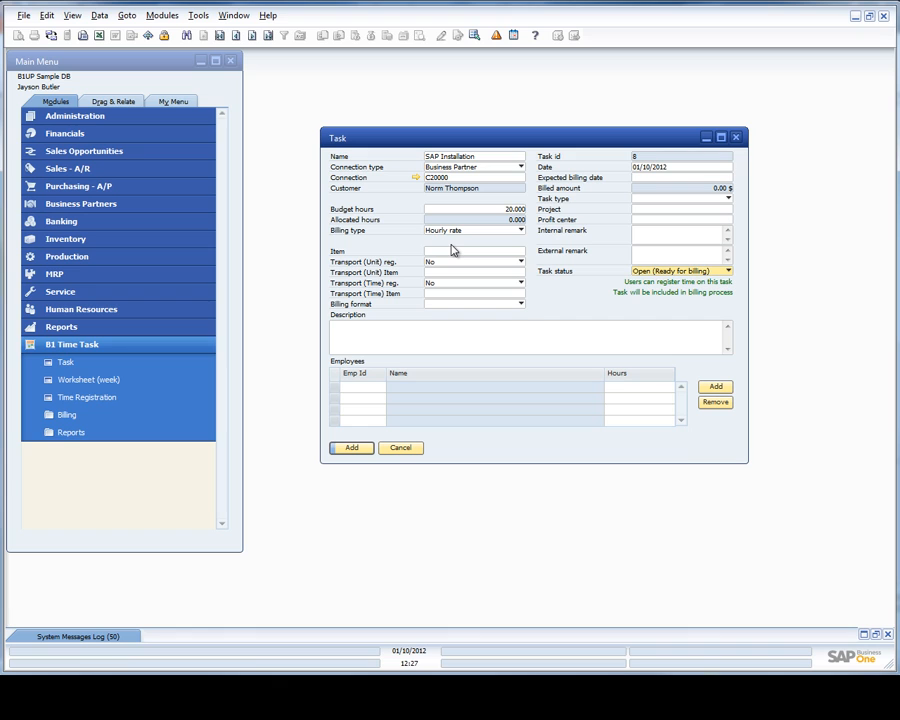
# - Assign the HOUR item (Standard Consultant Hour) as the task's billing item
pyautogui.click(451, 250)
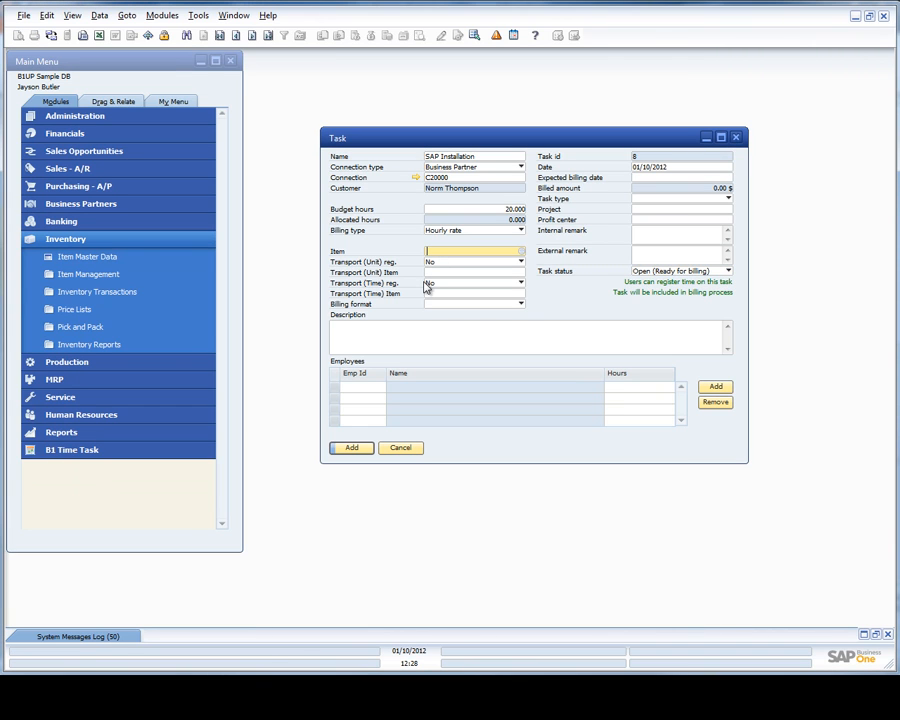
pyautogui.click(521, 251)
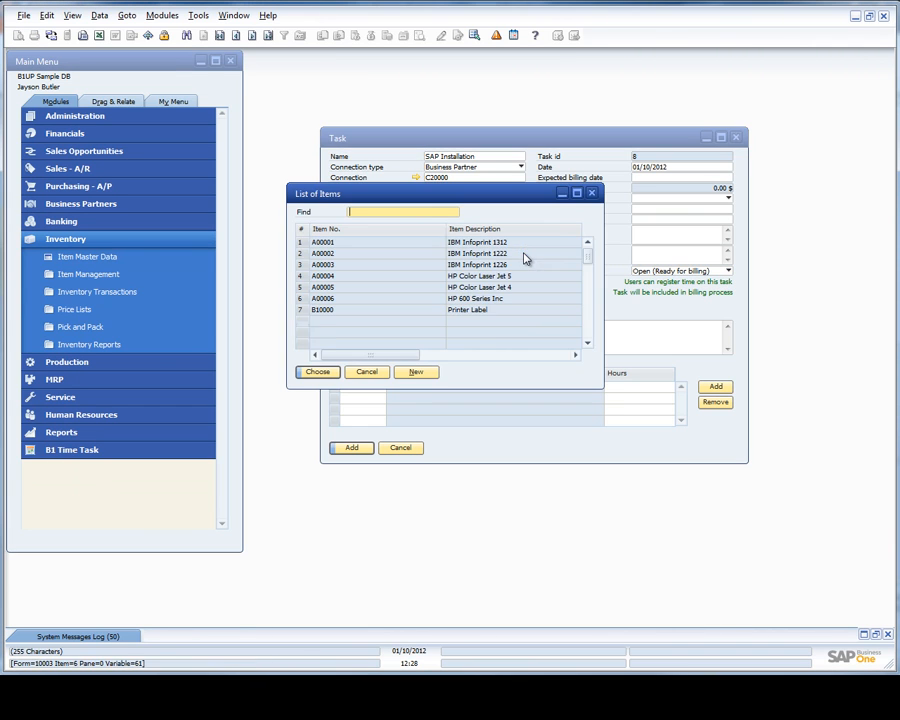
pyautogui.write('hor')
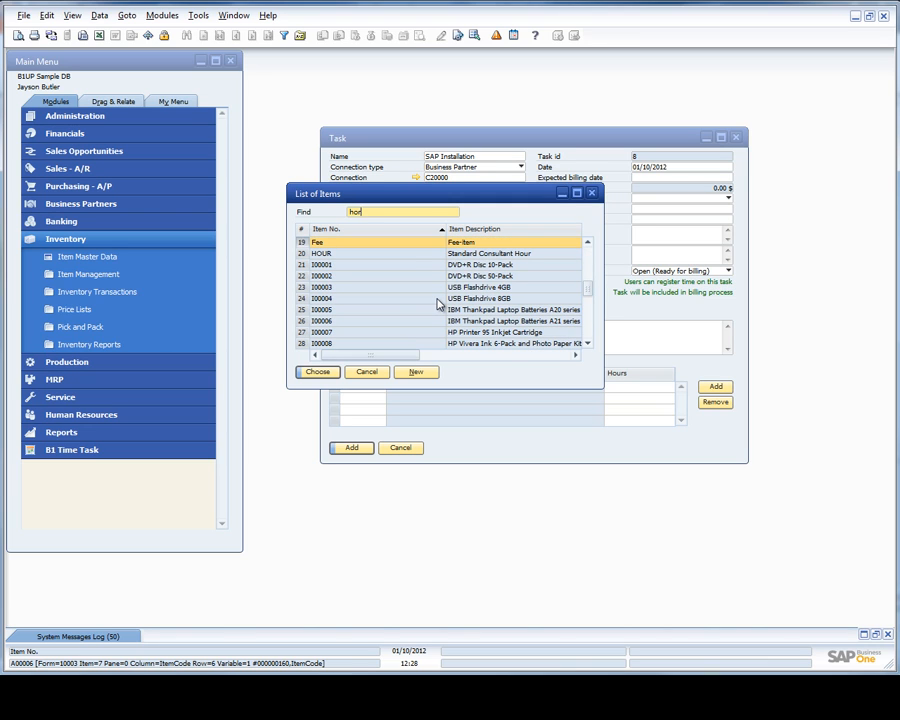
pyautogui.click(353, 258)
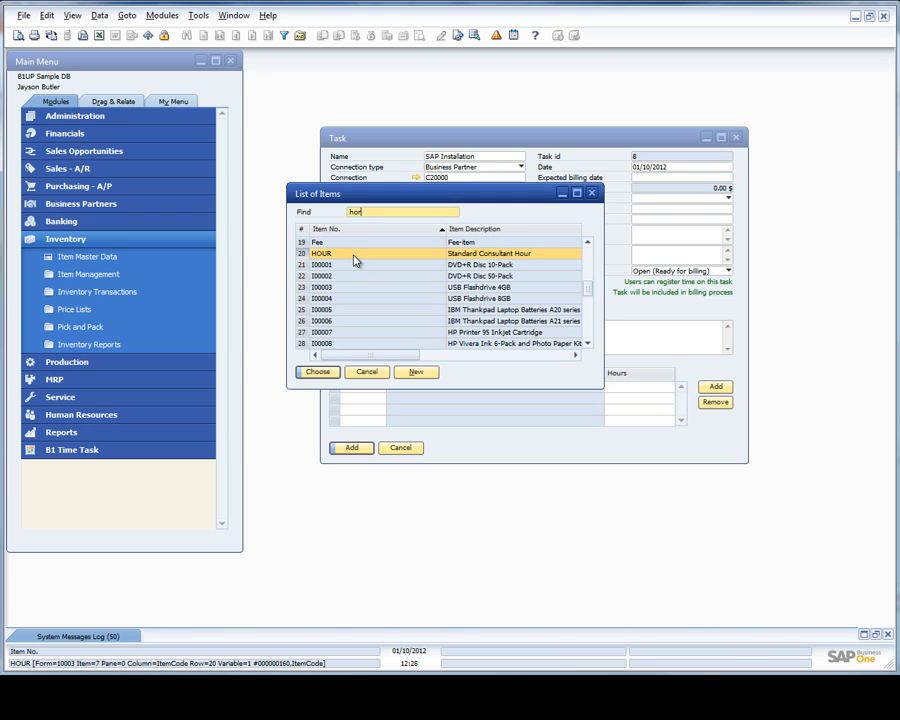
pyautogui.doubleClick(353, 258)
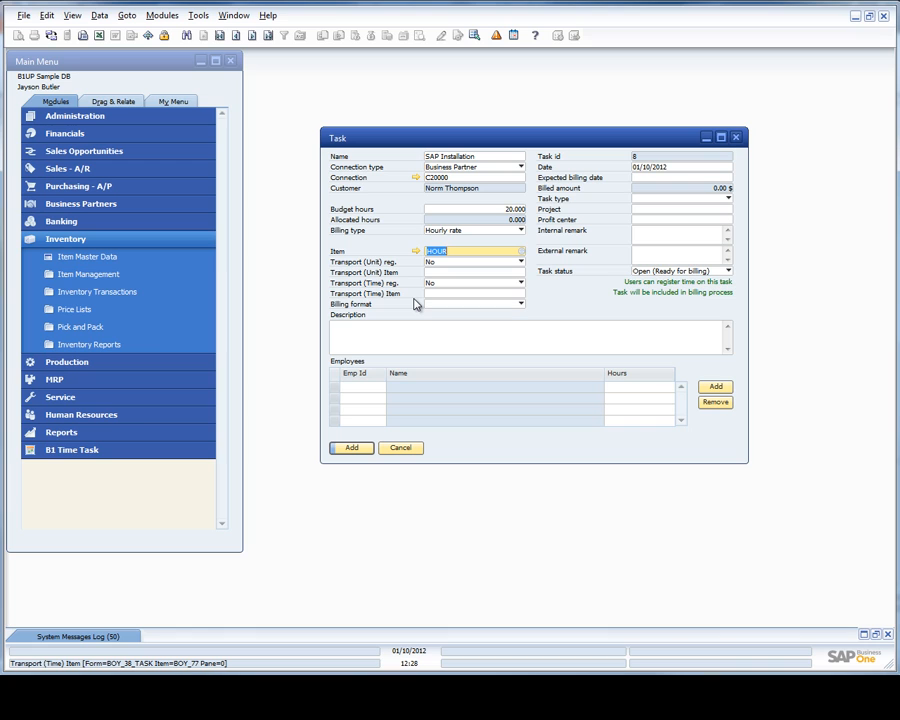
# - Check the HOUR item's unit price under the Regular Sales Price list in its master data, and return to the task
pyautogui.click(417, 252)
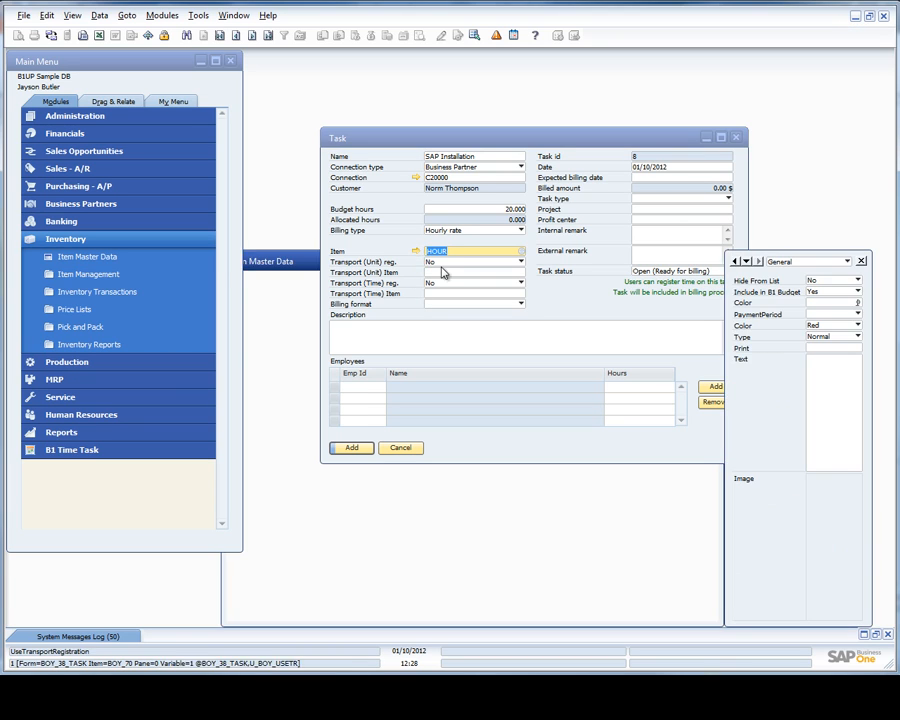
pyautogui.click(378, 334)
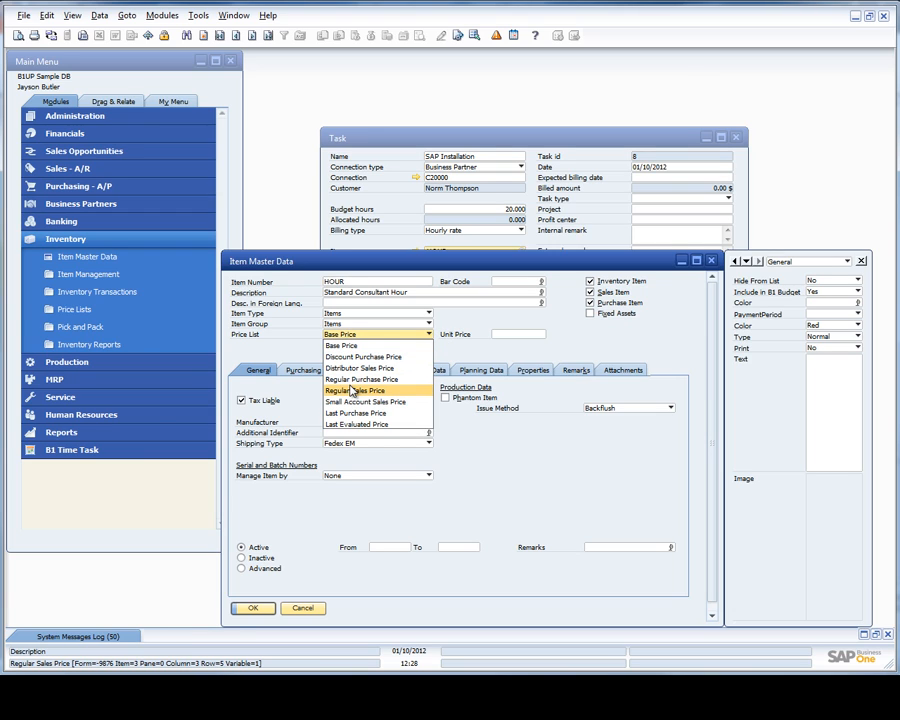
pyautogui.click(352, 391)
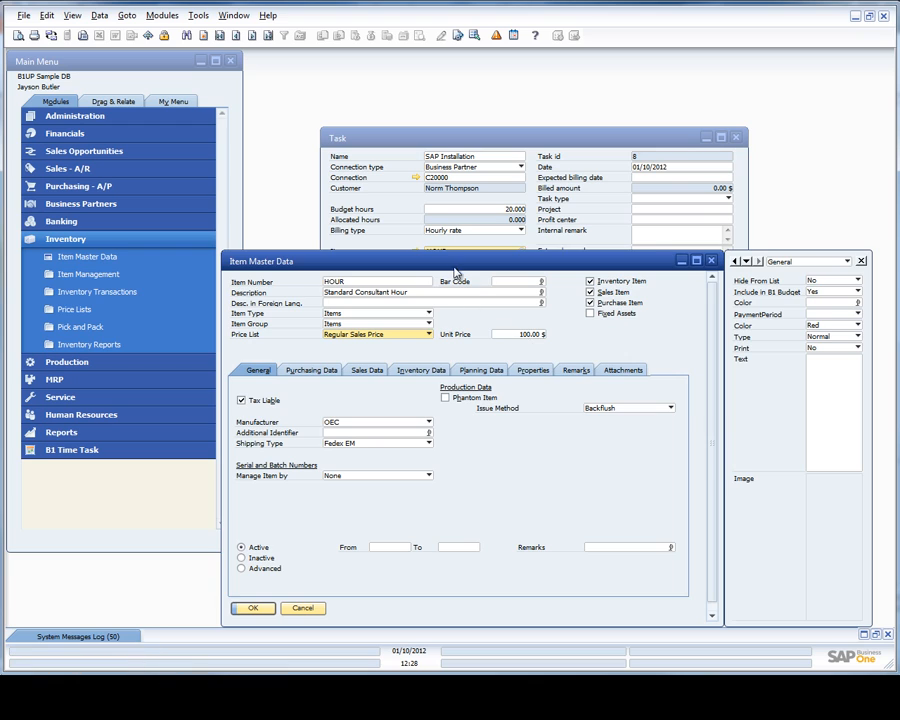
pyautogui.moveTo(450, 260); pyautogui.dragTo(479, 301)
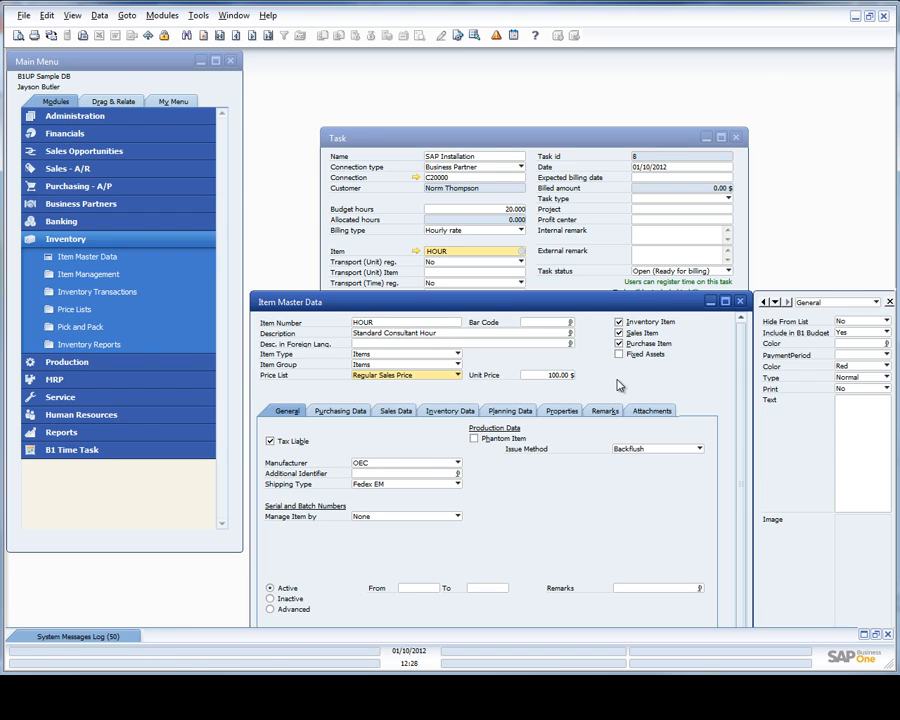
pyautogui.click(739, 301)
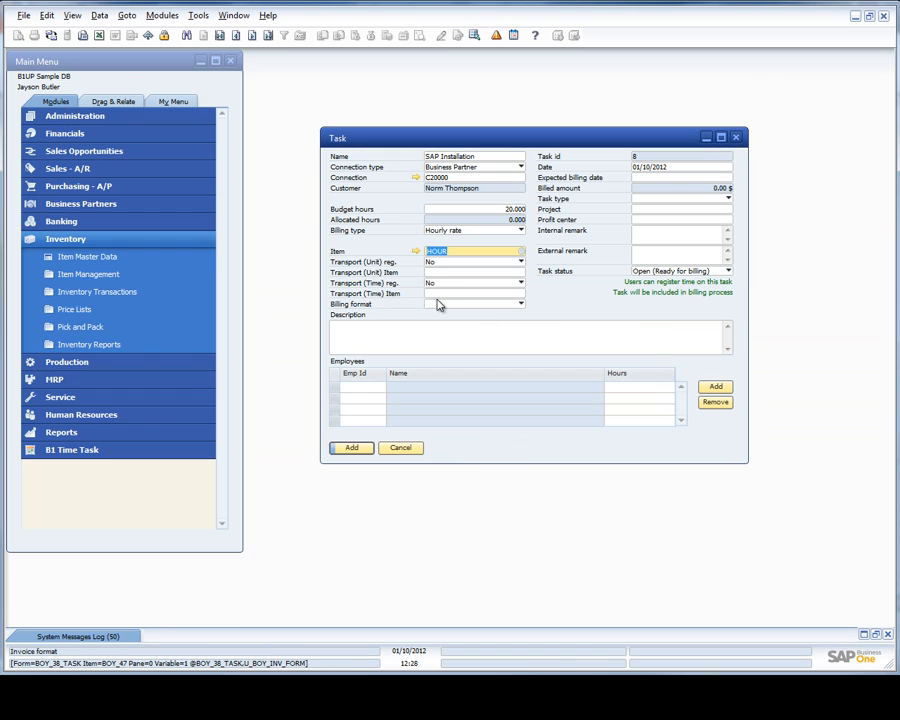
# - Change the task's billing type to Fixed price and enter a fixed price of 4000 in US Dollar
pyautogui.click(455, 231)
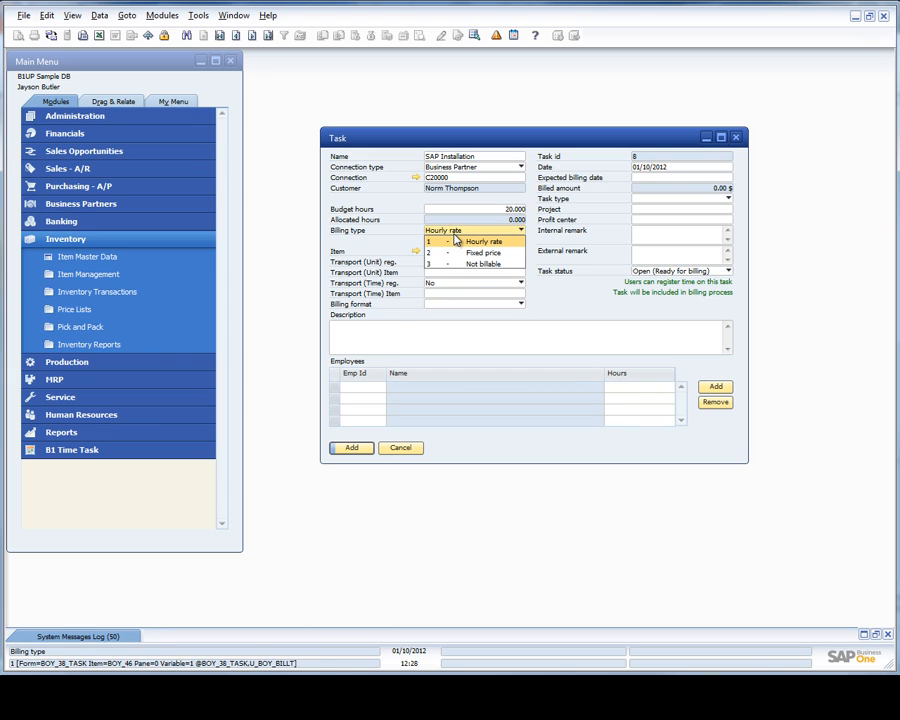
pyautogui.click(458, 252)
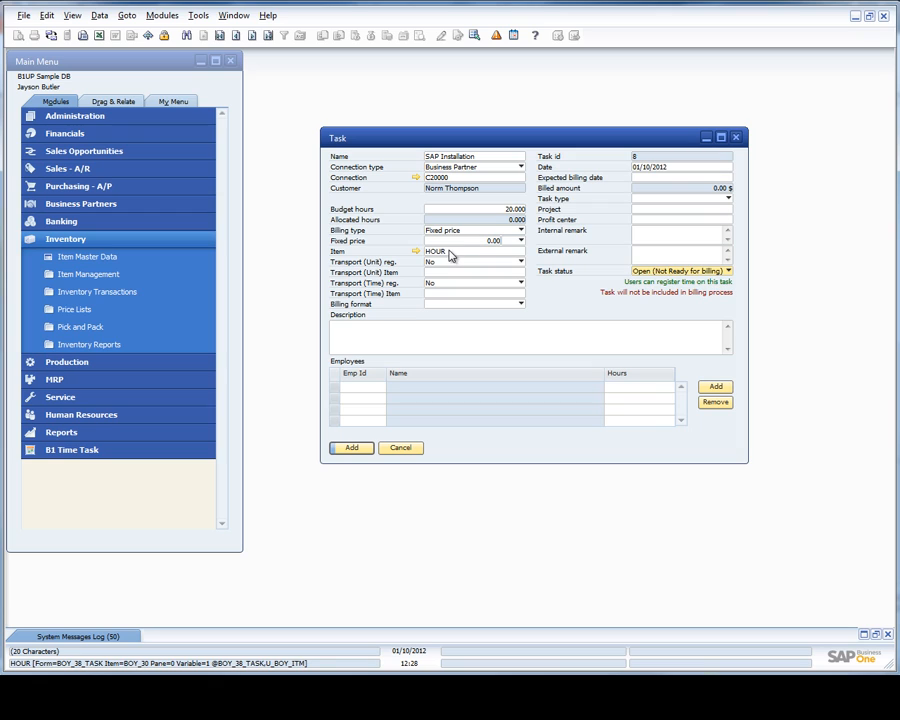
pyautogui.doubleClick(449, 252)
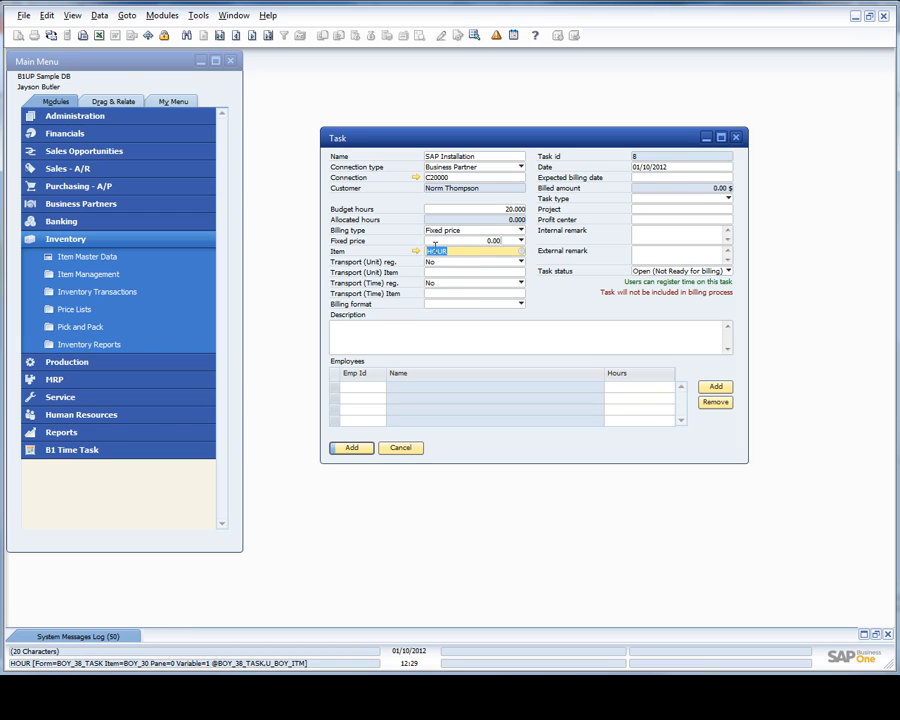
pyautogui.hotkey('shift', 'Tab')
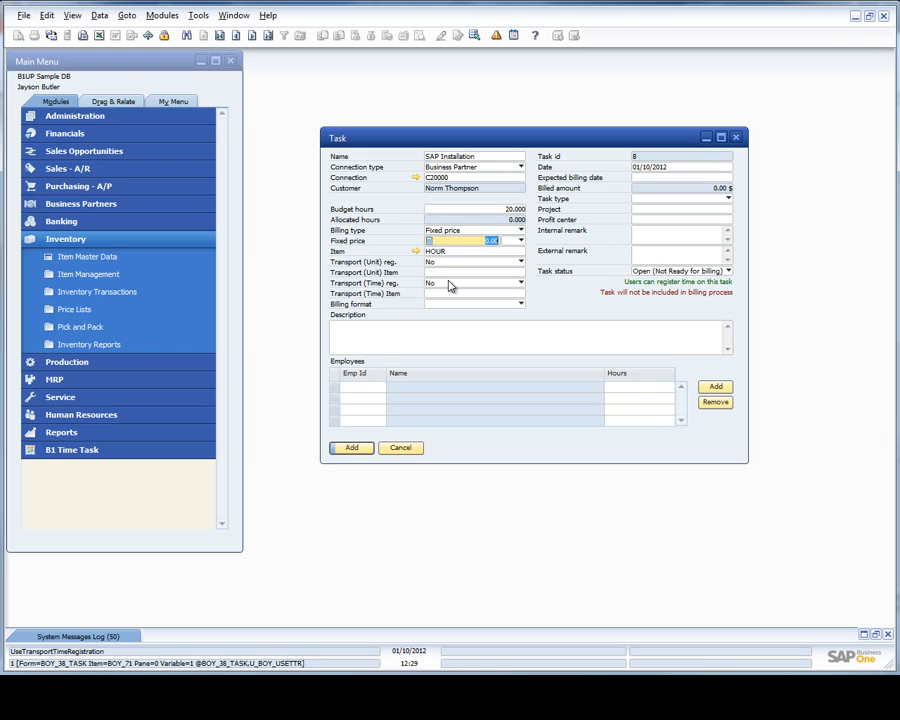
pyautogui.write('4000')
pyautogui.press('Tab')
pyautogui.click(519, 241)
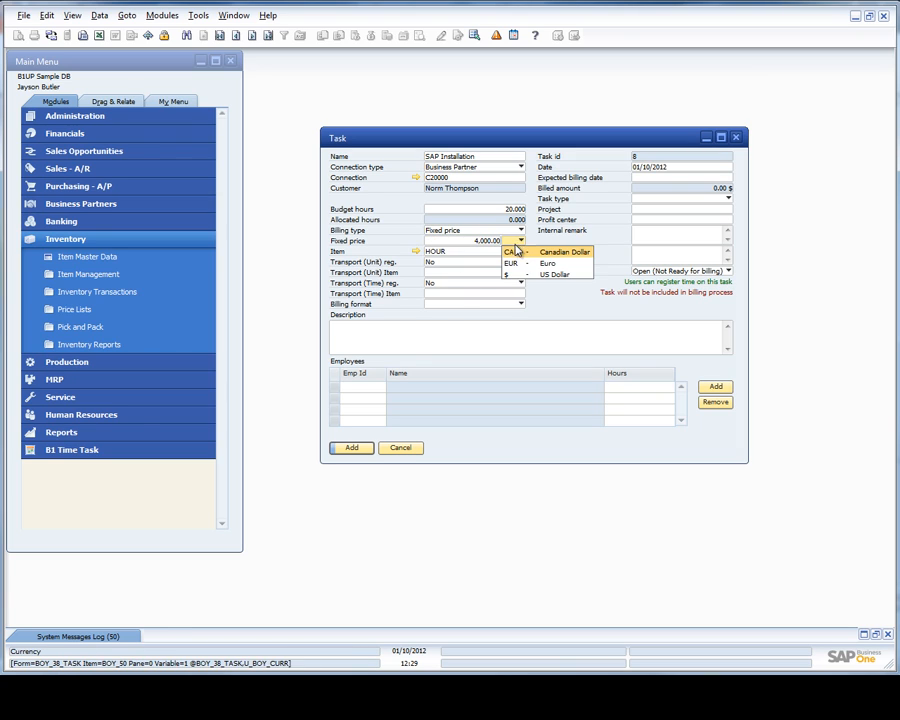
pyautogui.click(515, 274)
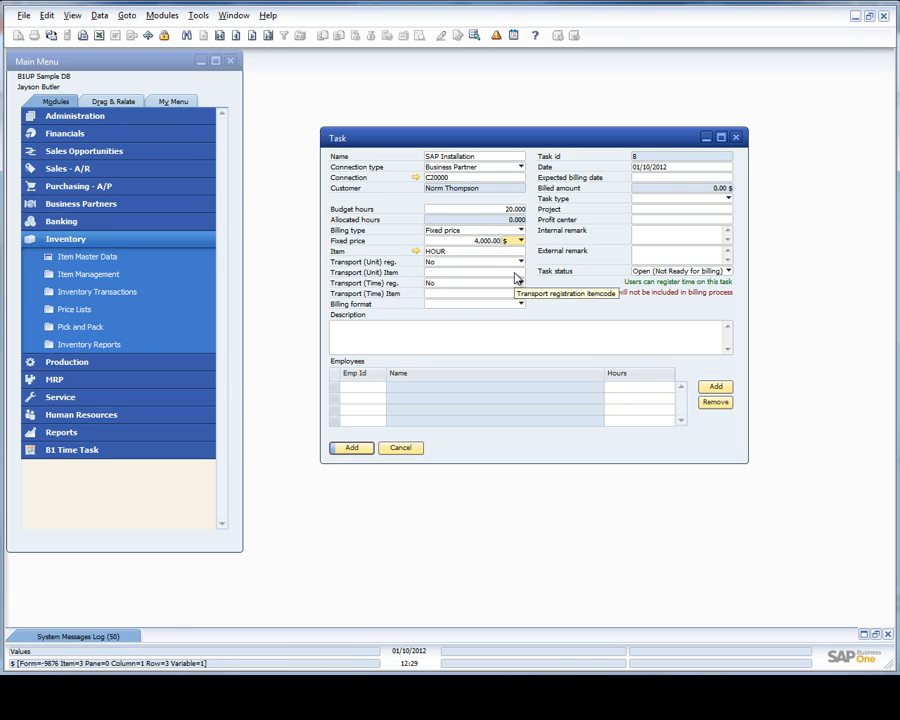
# - Try the Not billable billing type on the task and switch back to Hourly rate
pyautogui.click(474, 230)
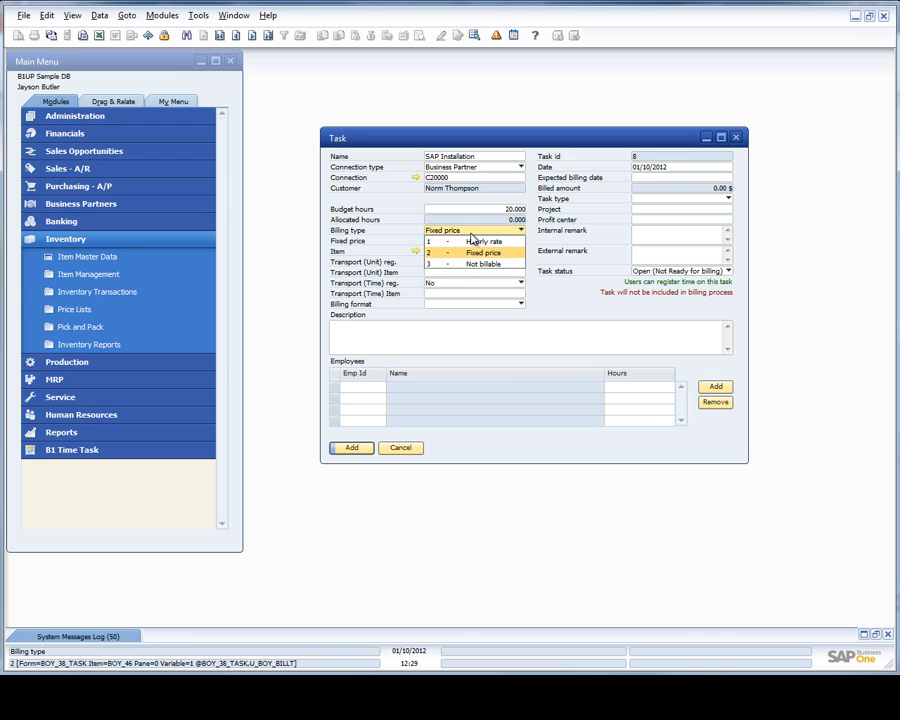
pyautogui.click(471, 263)
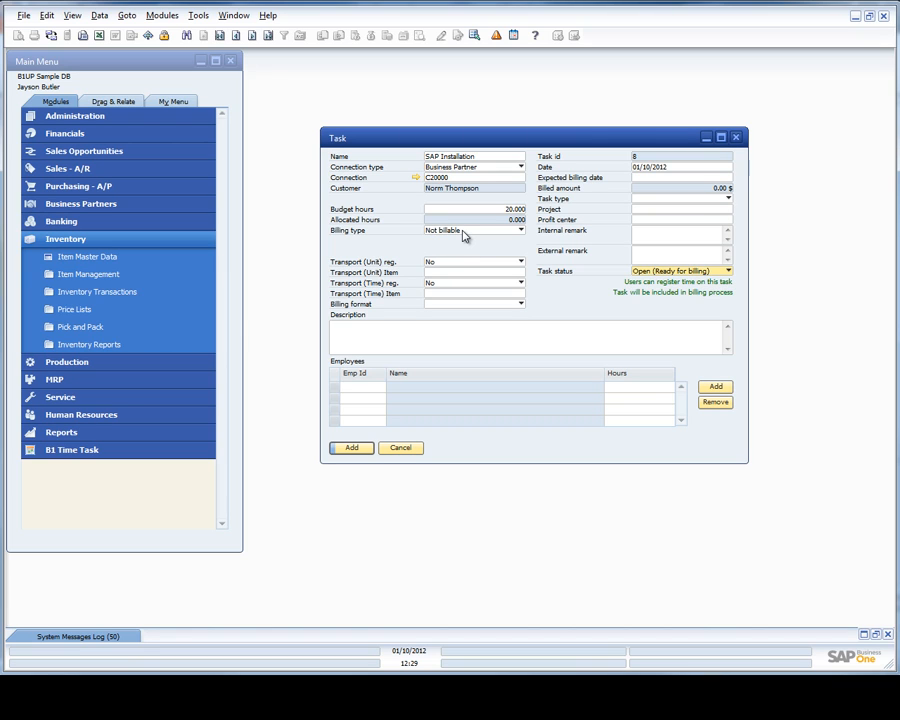
pyautogui.click(462, 233)
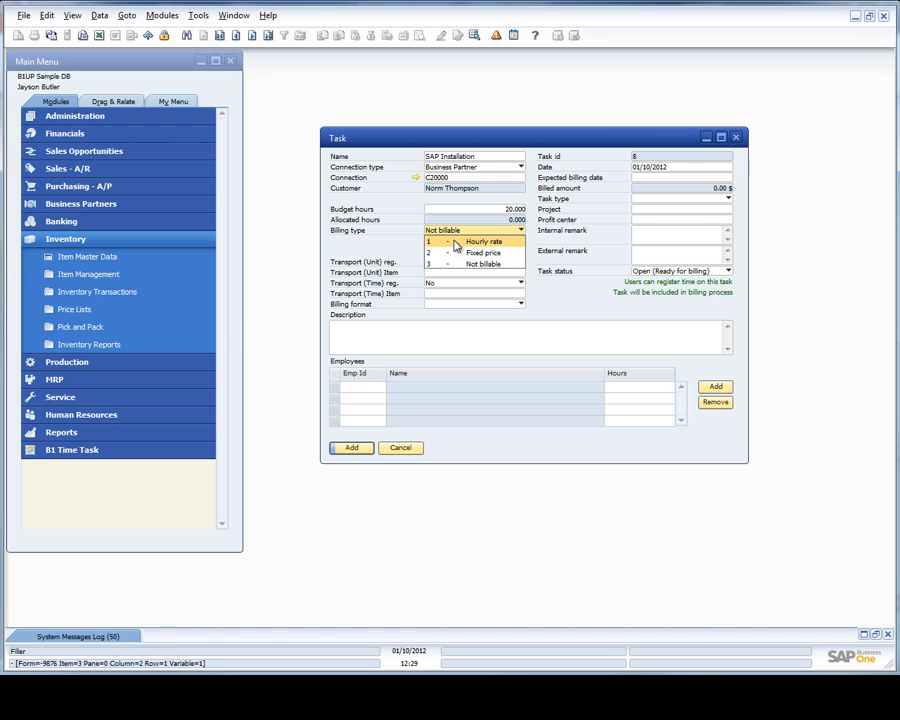
pyautogui.click(455, 244)
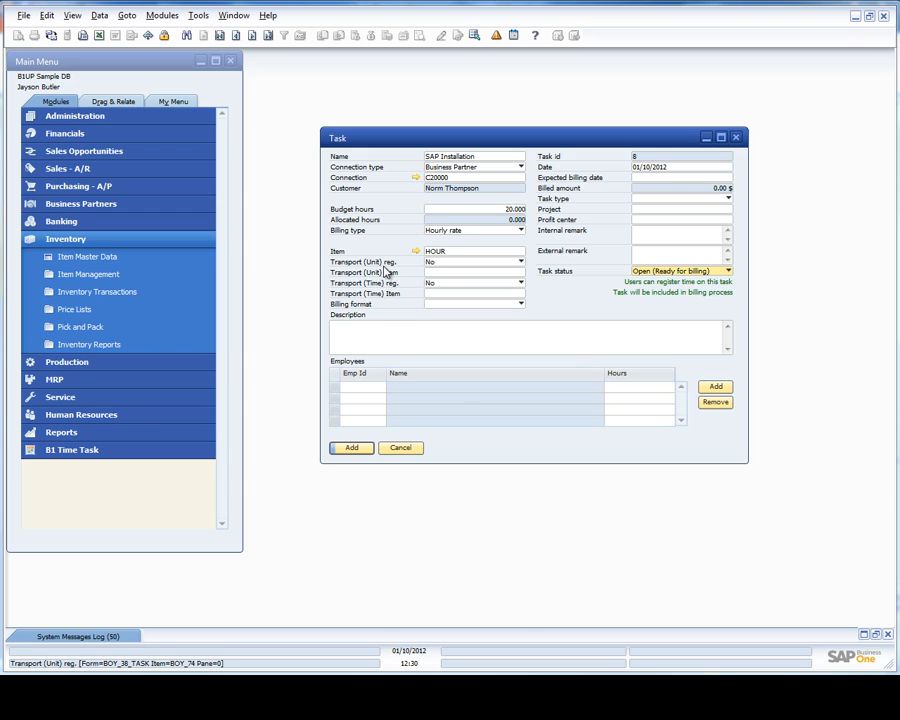
# - Set the task's Transport (Unit) registration to Yes (Billable)
pyautogui.click(428, 262)
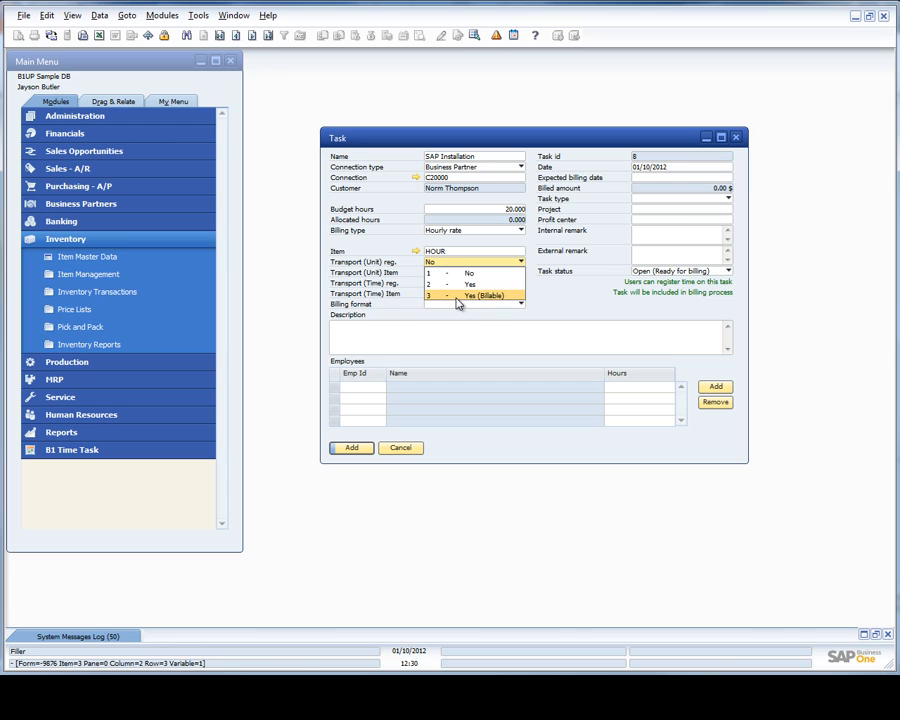
pyautogui.click(456, 297)
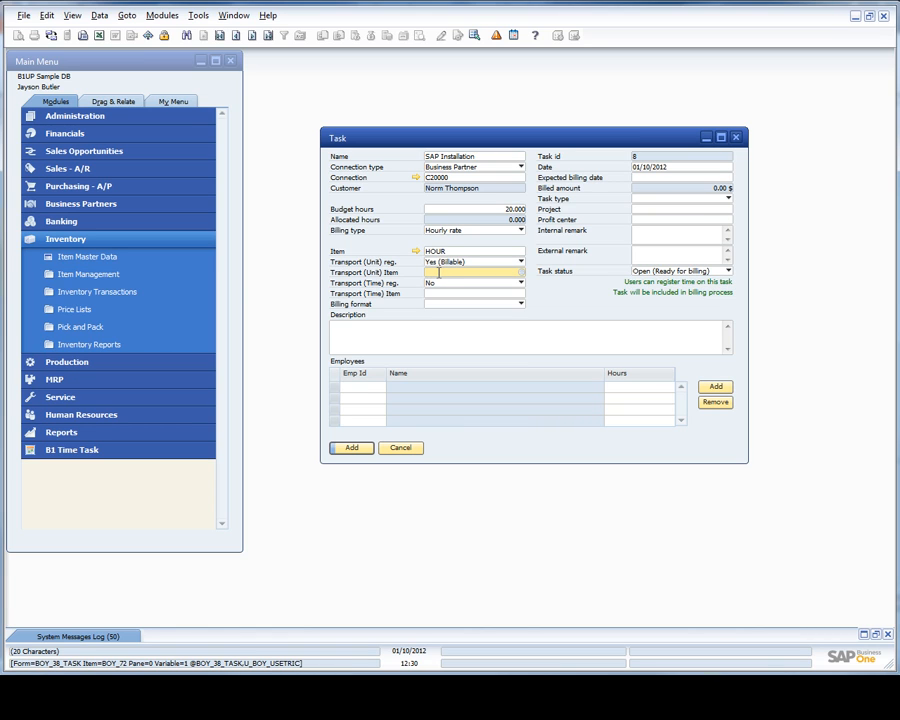
# - Assign TR0001 (Travel Expense per 100 miles) as the Transport (Unit) item and set Transport (Time) registration to Yes
pyautogui.press('Tab')
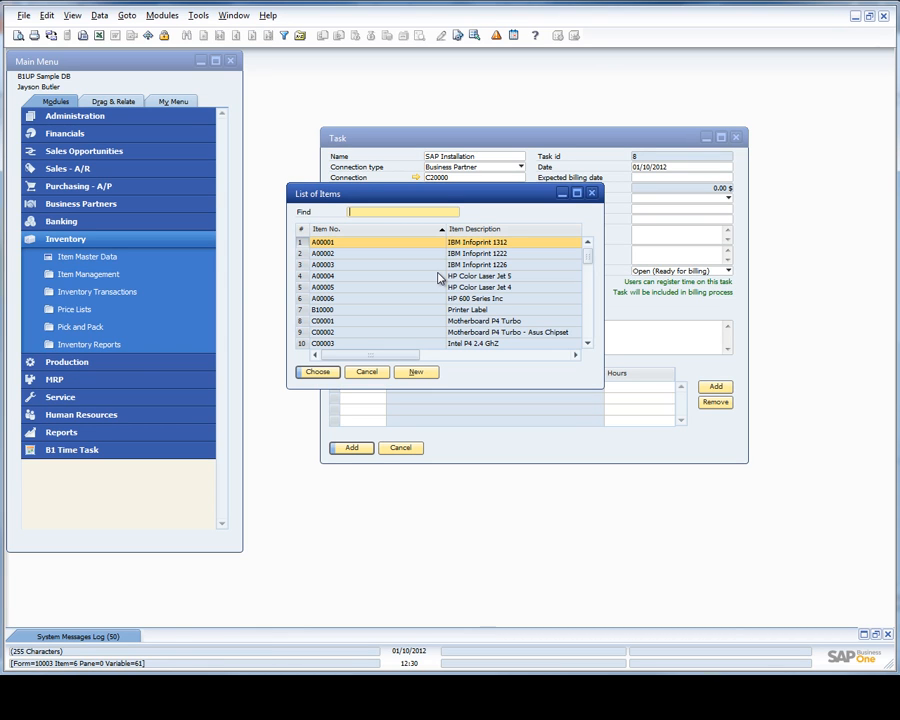
pyautogui.write('tr')
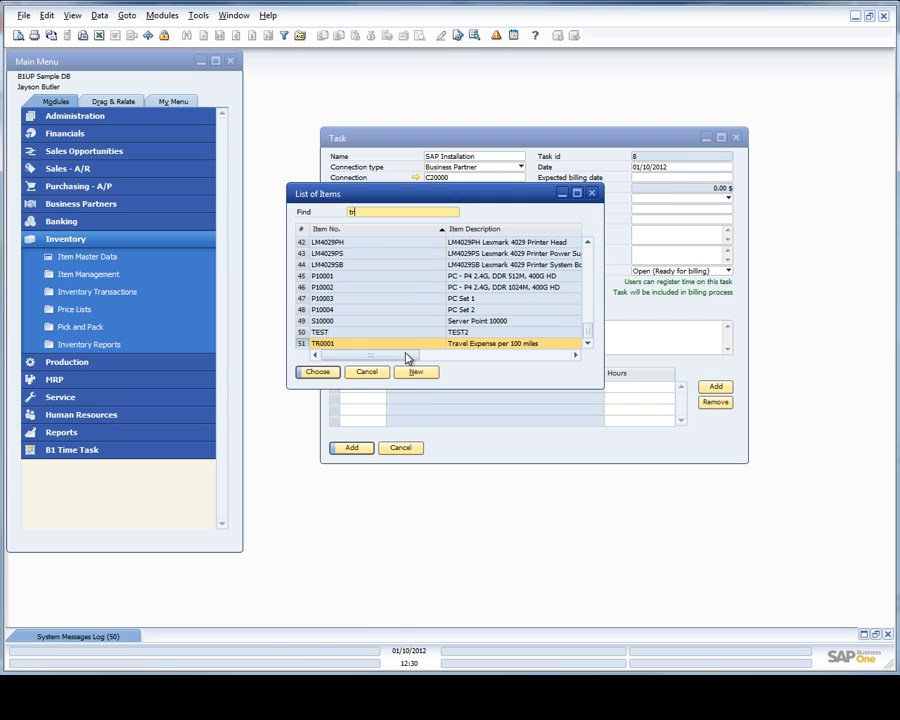
pyautogui.press('Return')
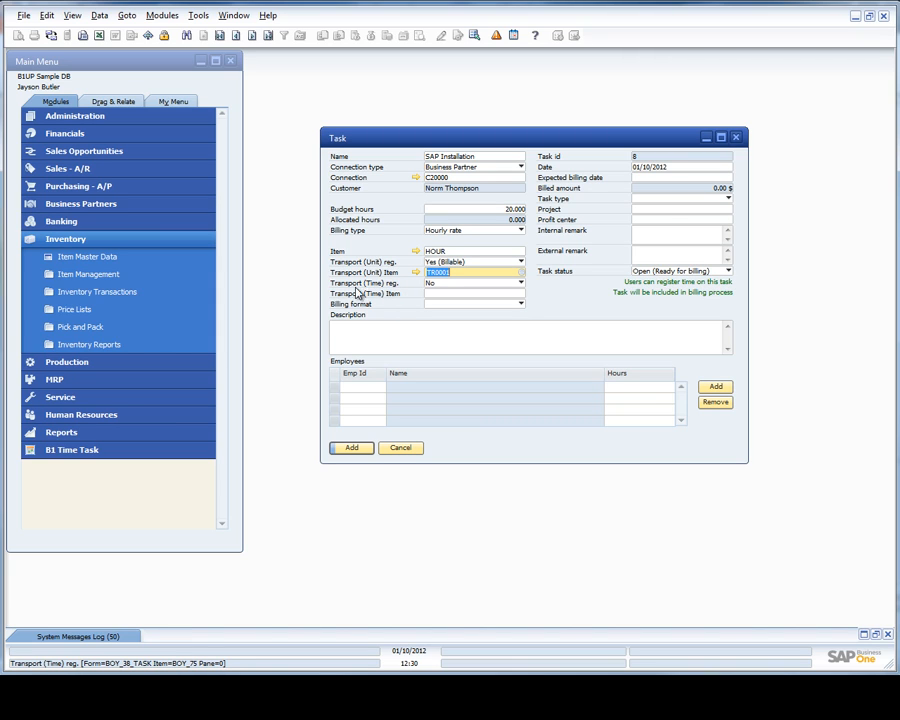
pyautogui.click(440, 285)
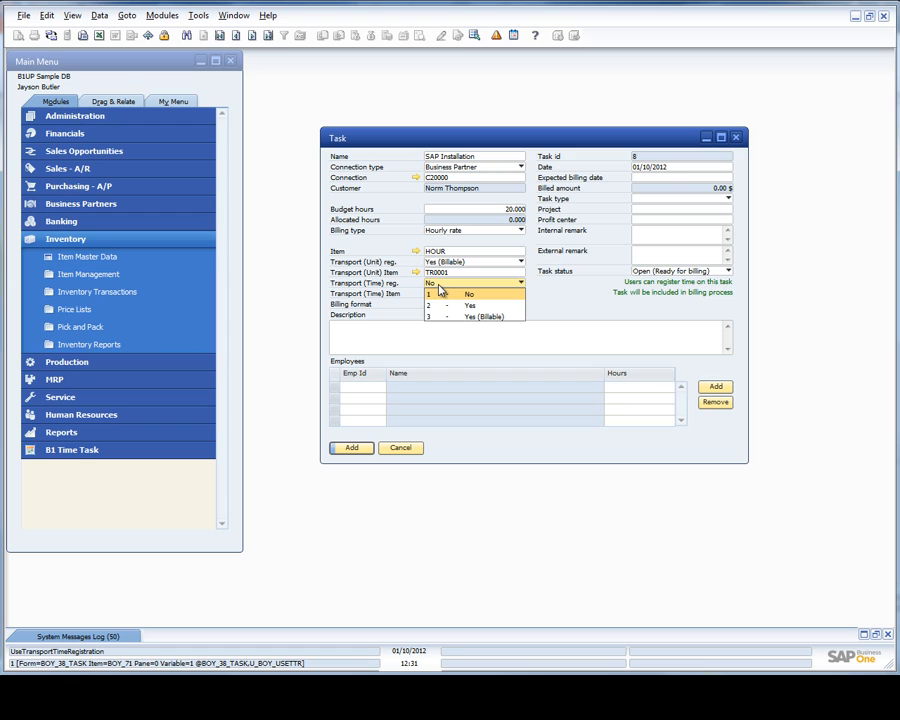
pyautogui.click(436, 306)
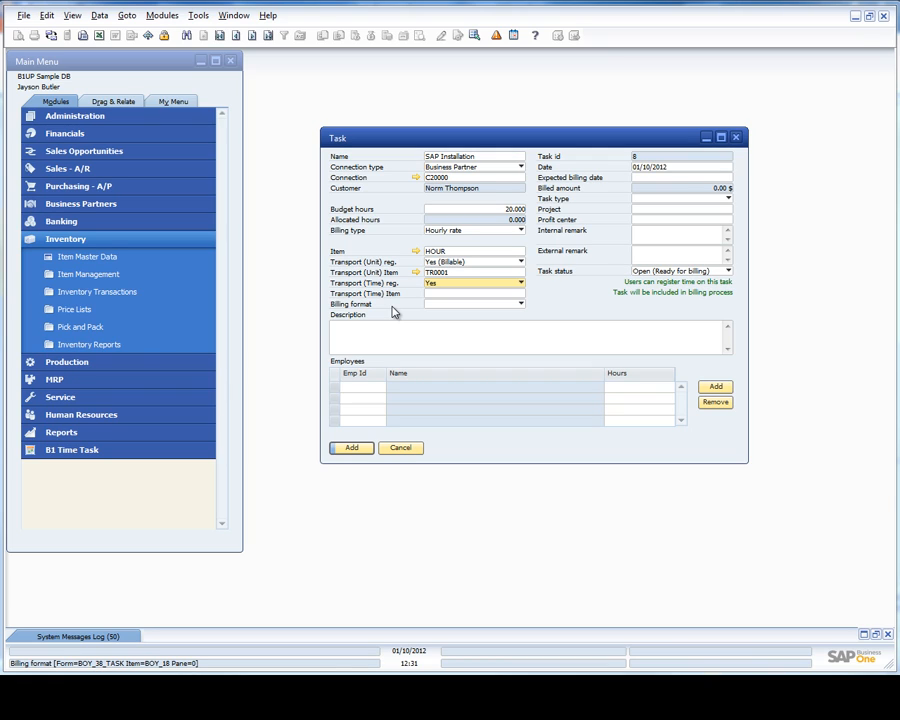
# - Set the task's billing format to Summarized
pyautogui.click(469, 306)
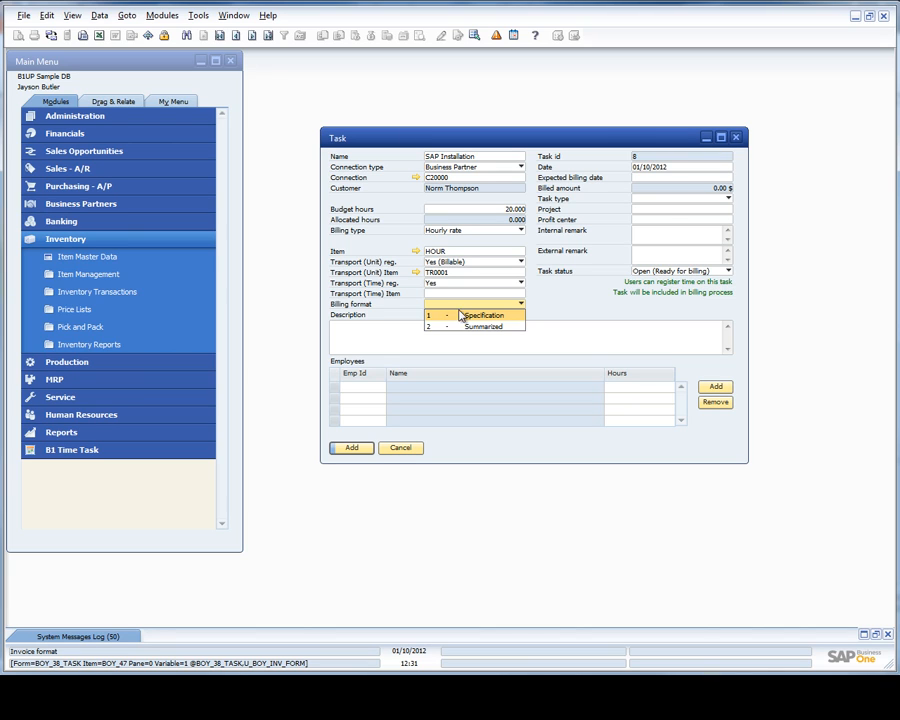
pyautogui.click(436, 330)
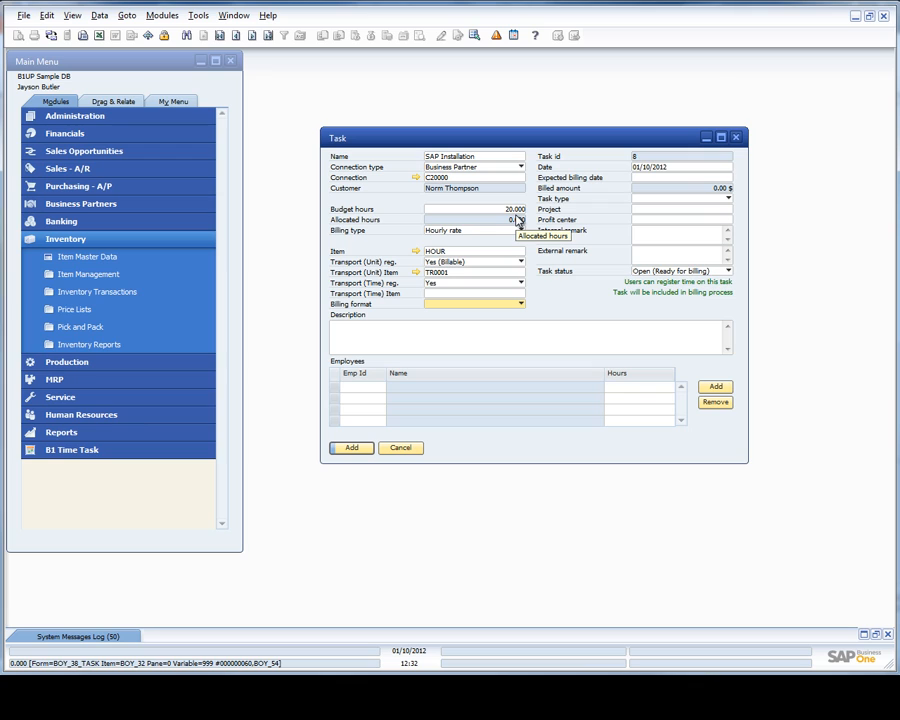
pyautogui.click(468, 304)
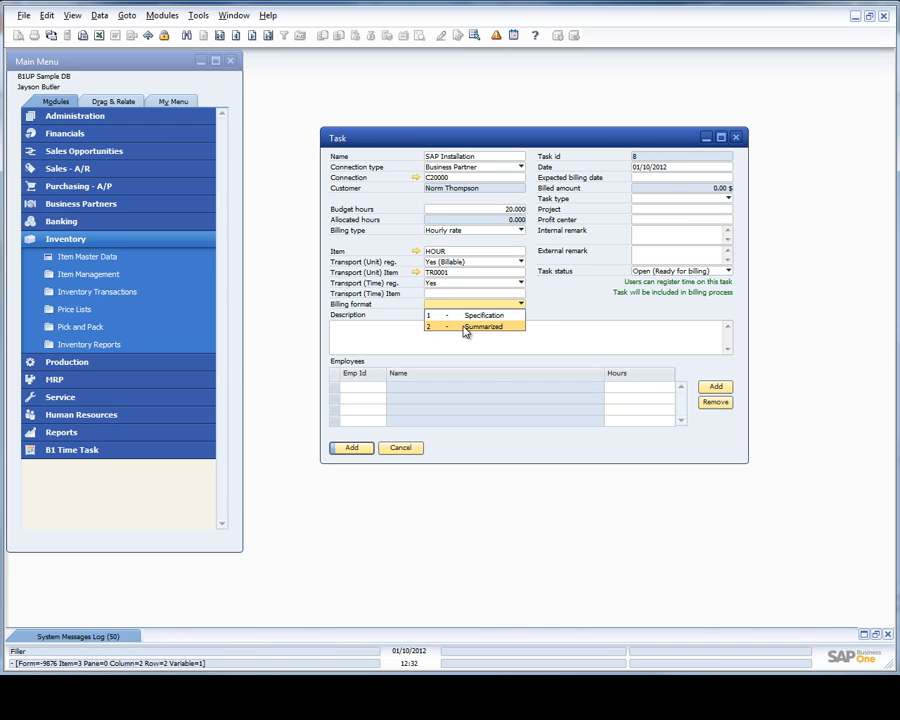
pyautogui.click(465, 327)
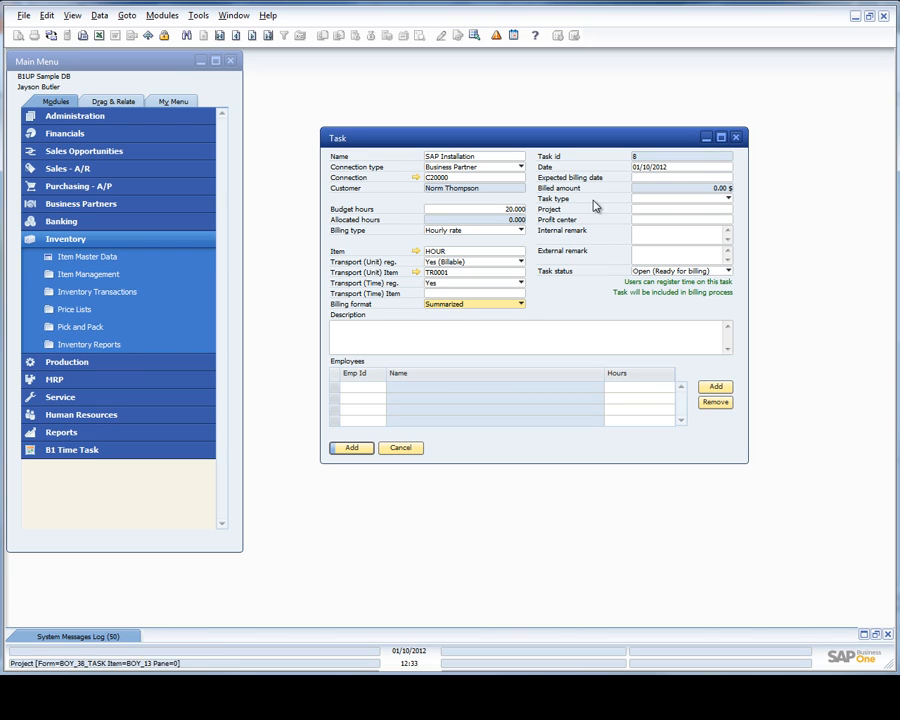
# - Classify the task as a Small project in its task type
pyautogui.click(646, 179)
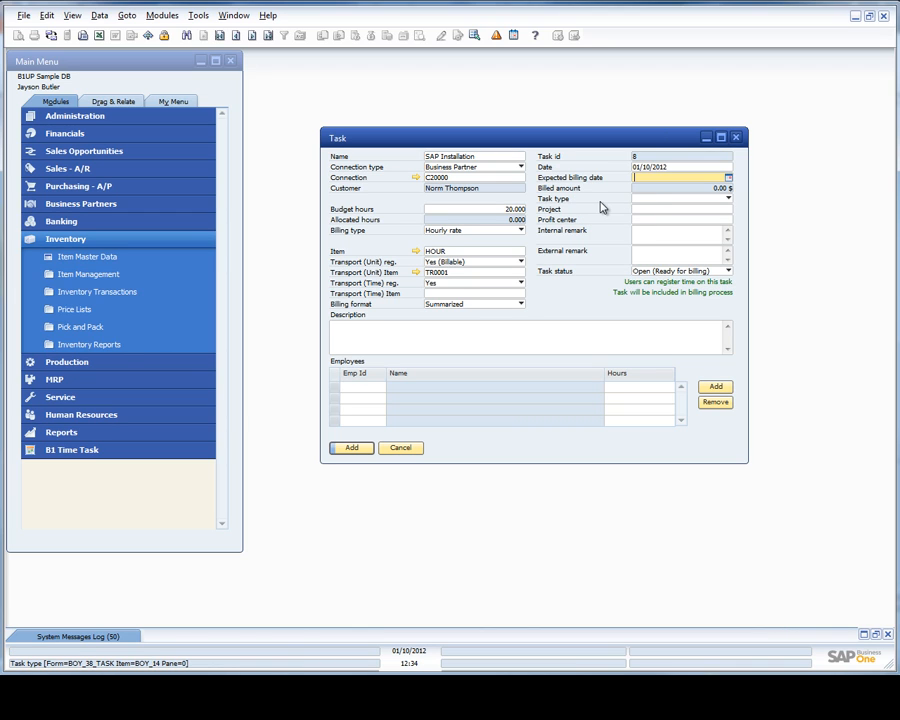
pyautogui.click(651, 201)
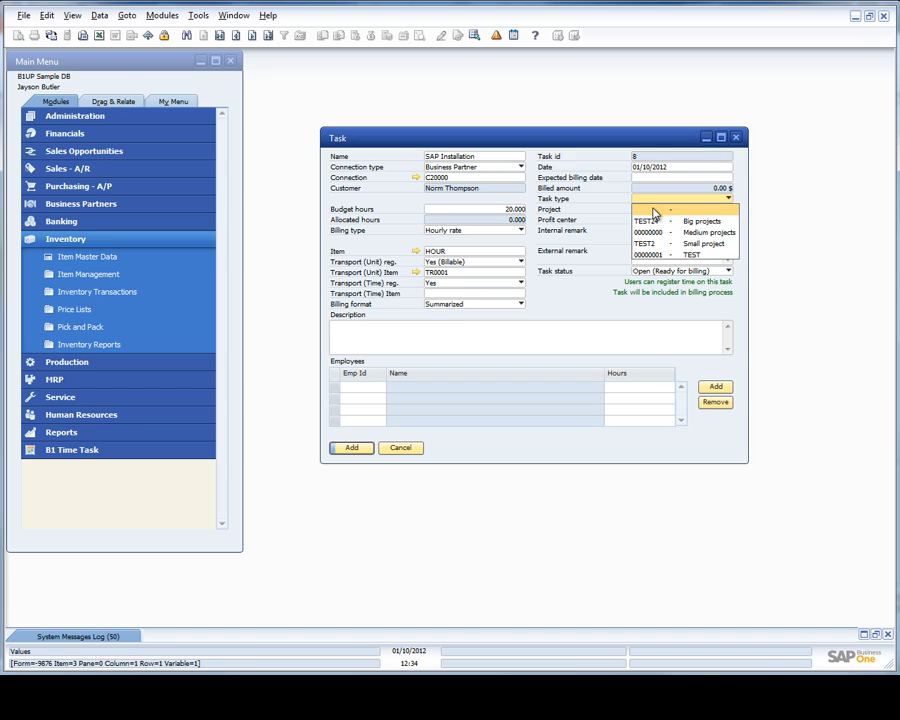
pyautogui.click(655, 242)
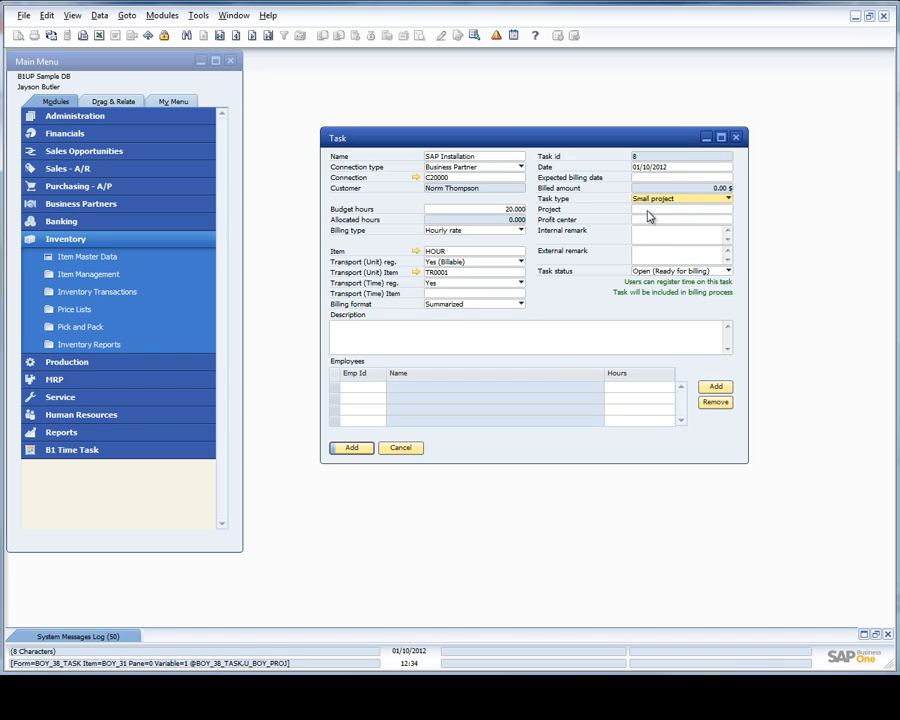
# - Assign project PRJ02 (Med Constructions) and profit center PC1 to the task
pyautogui.click(640, 219)
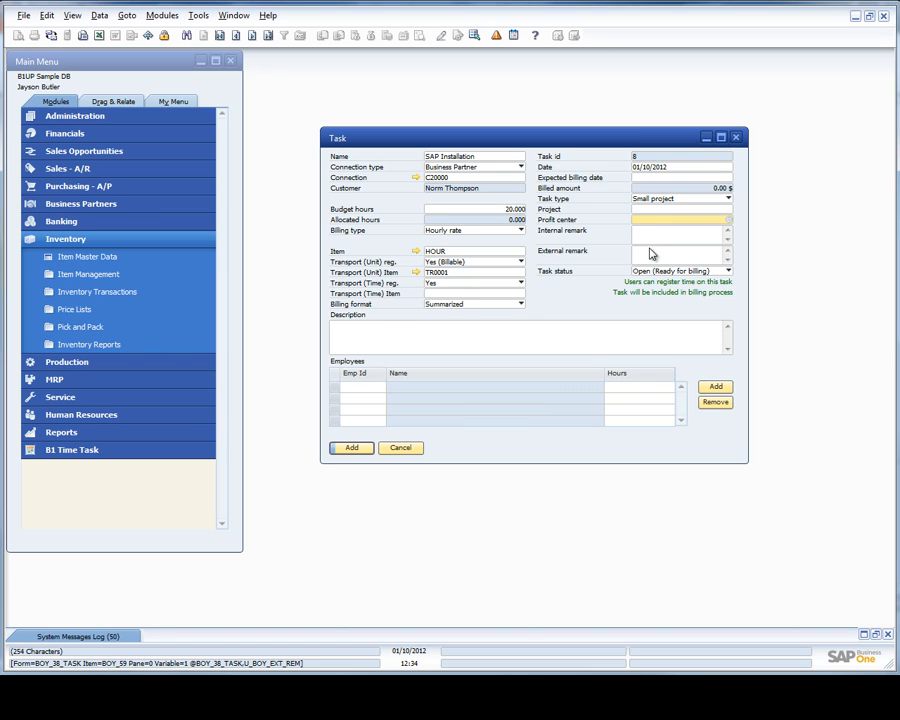
pyautogui.hotkey('shift', 'Tab')
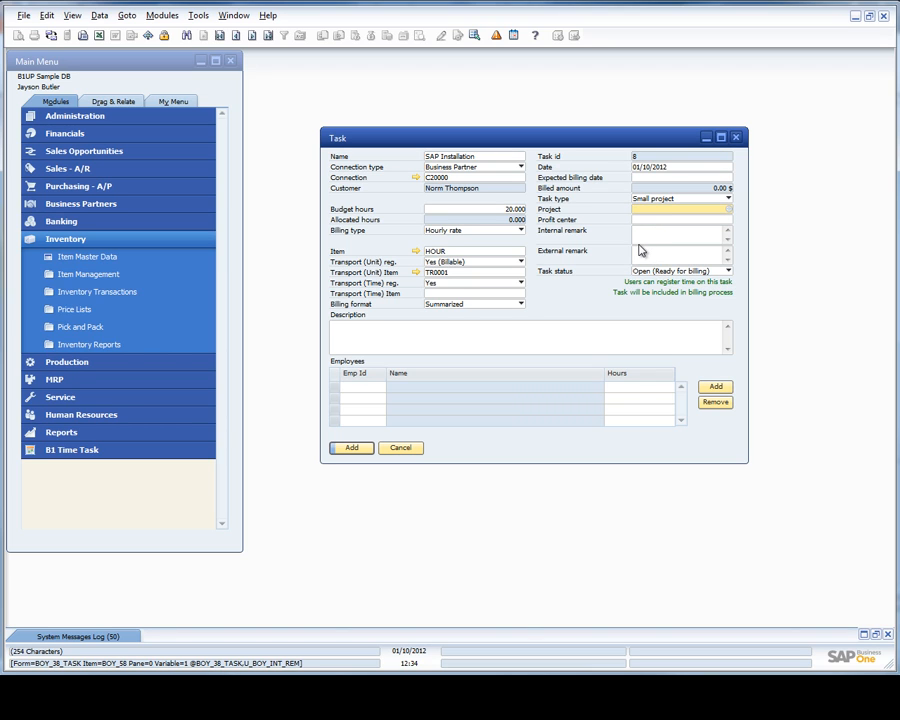
pyautogui.press('Tab')
pyautogui.click(559, 324)
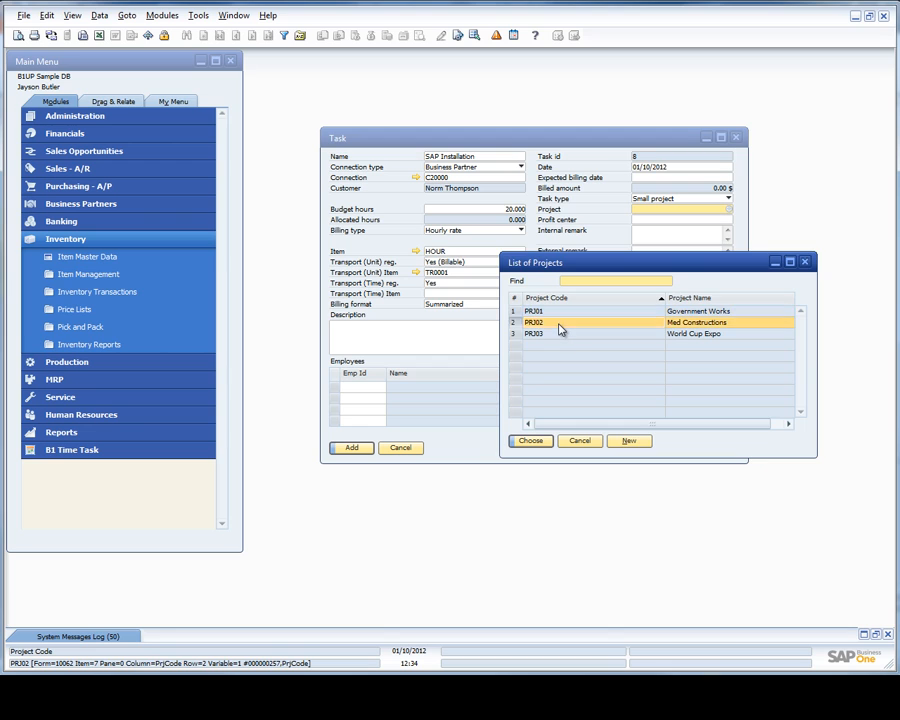
pyautogui.doubleClick(559, 325)
pyautogui.click(678, 220)
pyautogui.press('Tab')
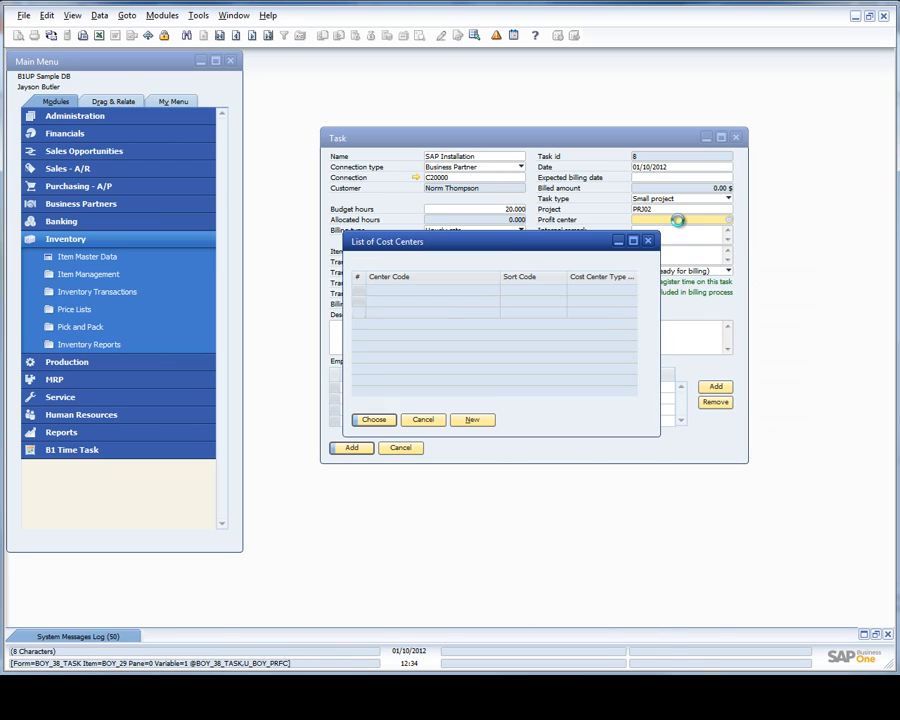
pyautogui.scroll(-1, 390, 358)
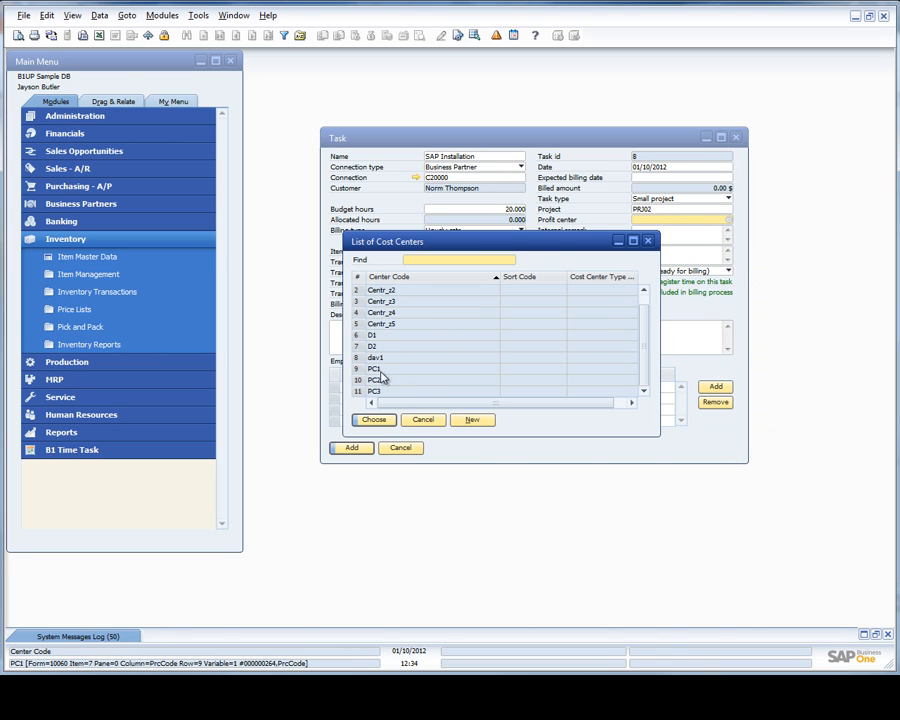
pyautogui.doubleClick(379, 370)
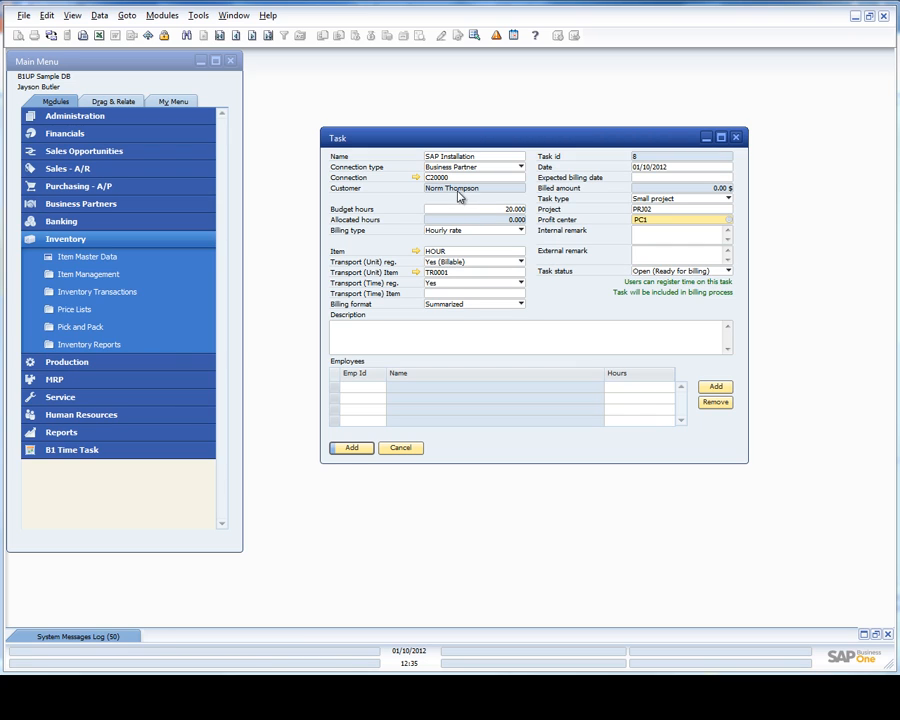
pyautogui.click(634, 238)
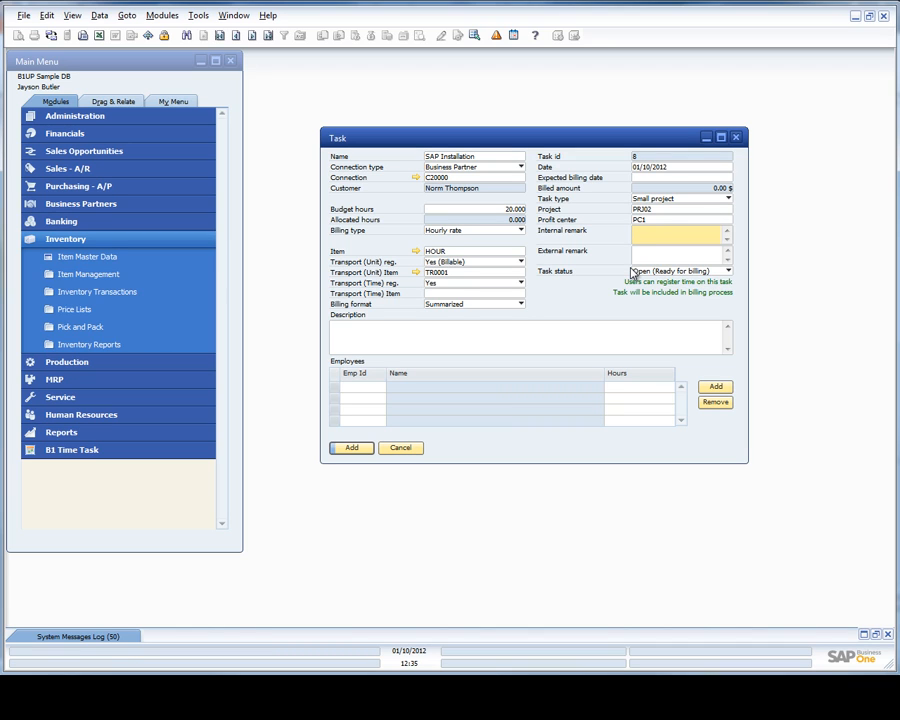
pyautogui.press('Tab')
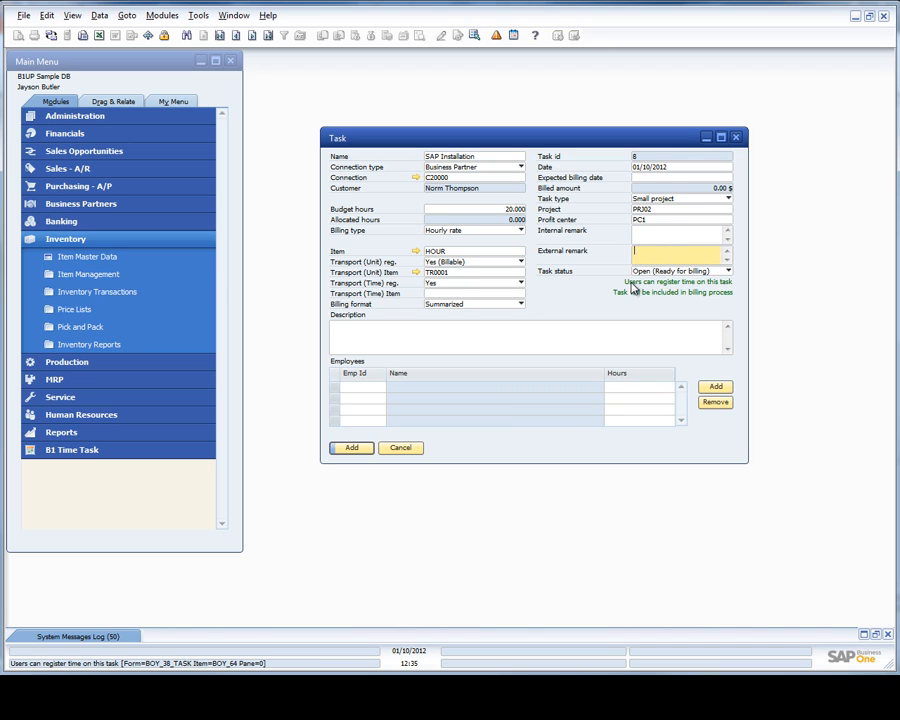
pyautogui.click(648, 237)
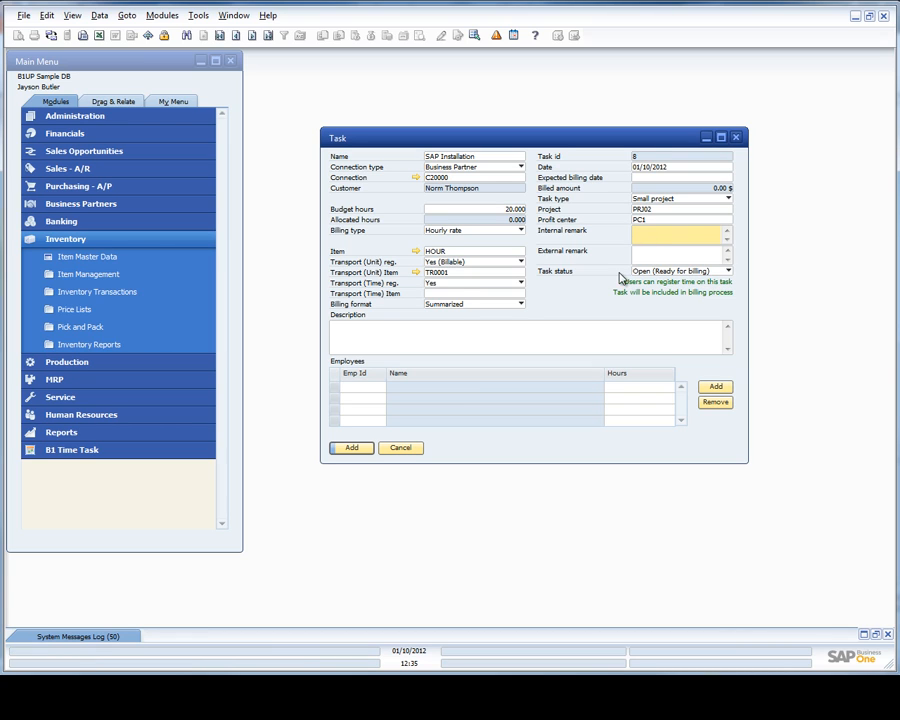
pyautogui.click(646, 253)
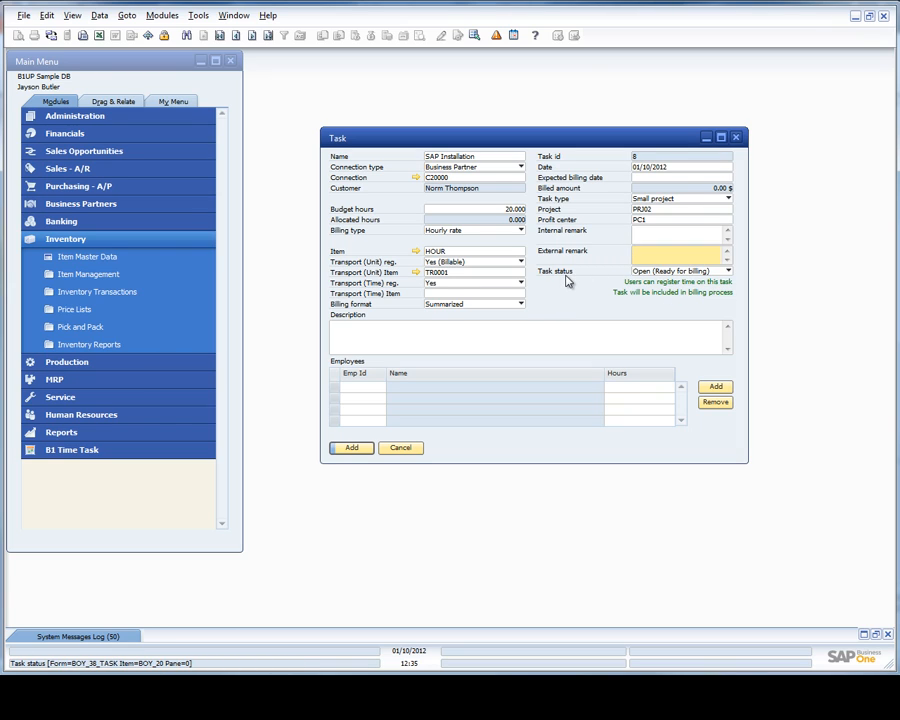
# - Try the task statuses Open (Not Ready for billing), Planned and Closed, and switch back to Open (Ready for billing)
pyautogui.click(660, 272)
pyautogui.click(660, 272)
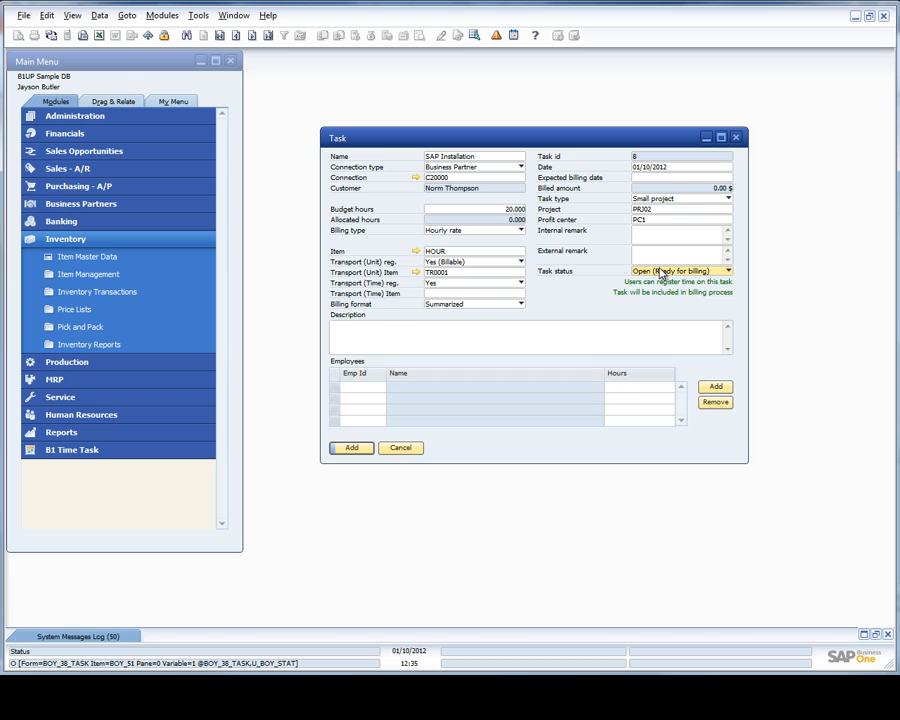
pyautogui.click(660, 272)
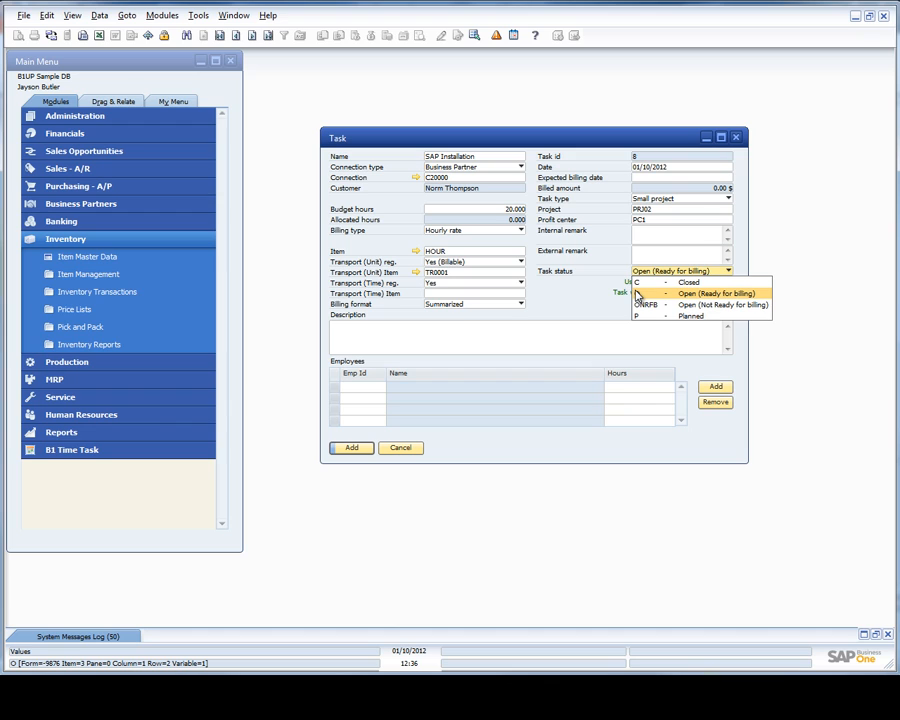
pyautogui.click(726, 307)
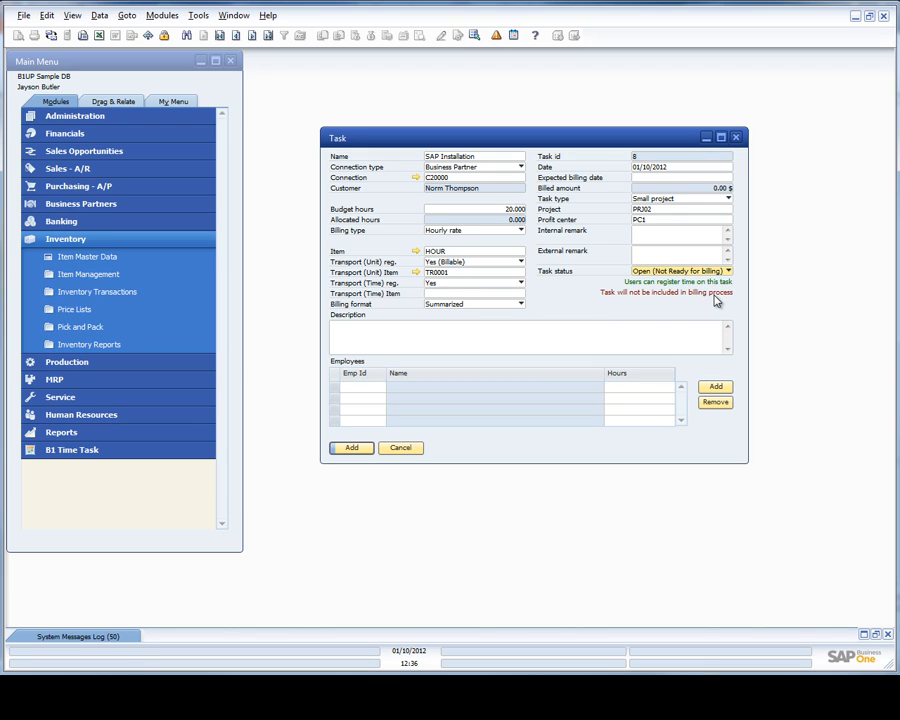
pyautogui.click(677, 273)
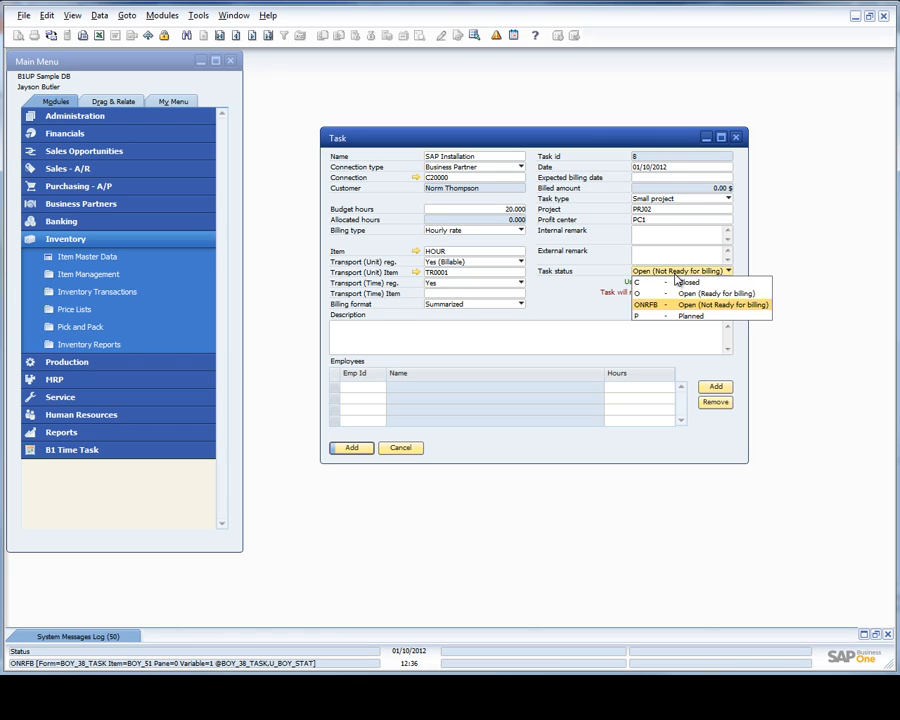
pyautogui.click(665, 316)
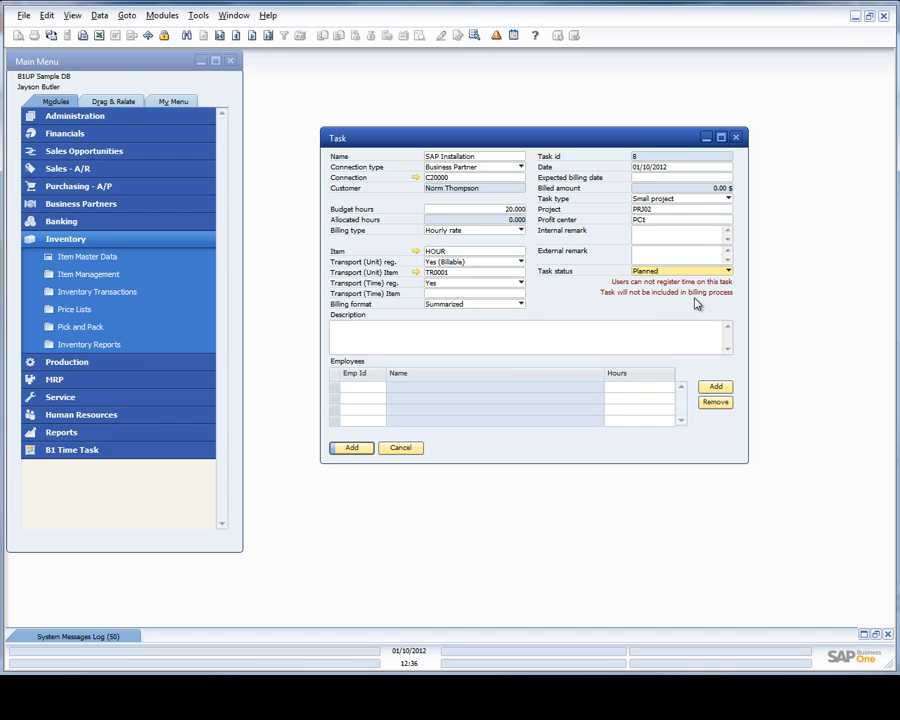
pyautogui.click(660, 272)
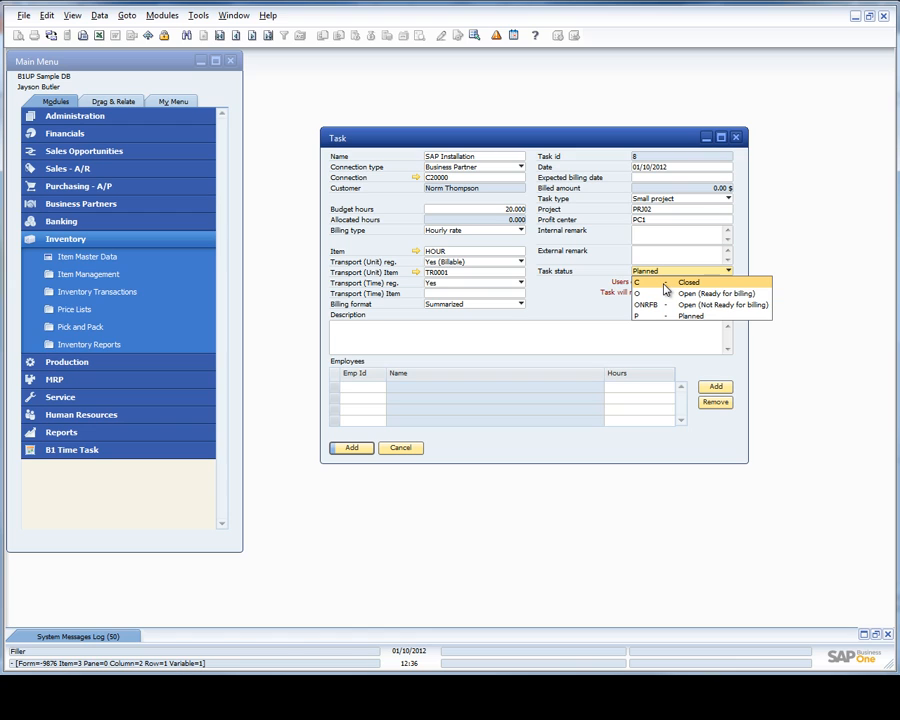
pyautogui.click(665, 284)
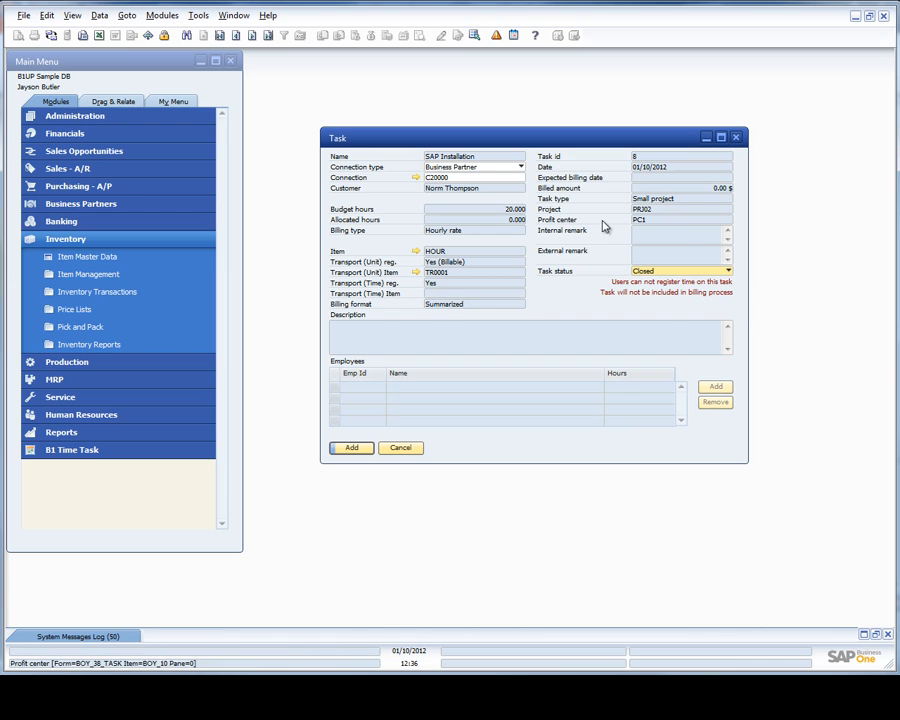
pyautogui.click(658, 275)
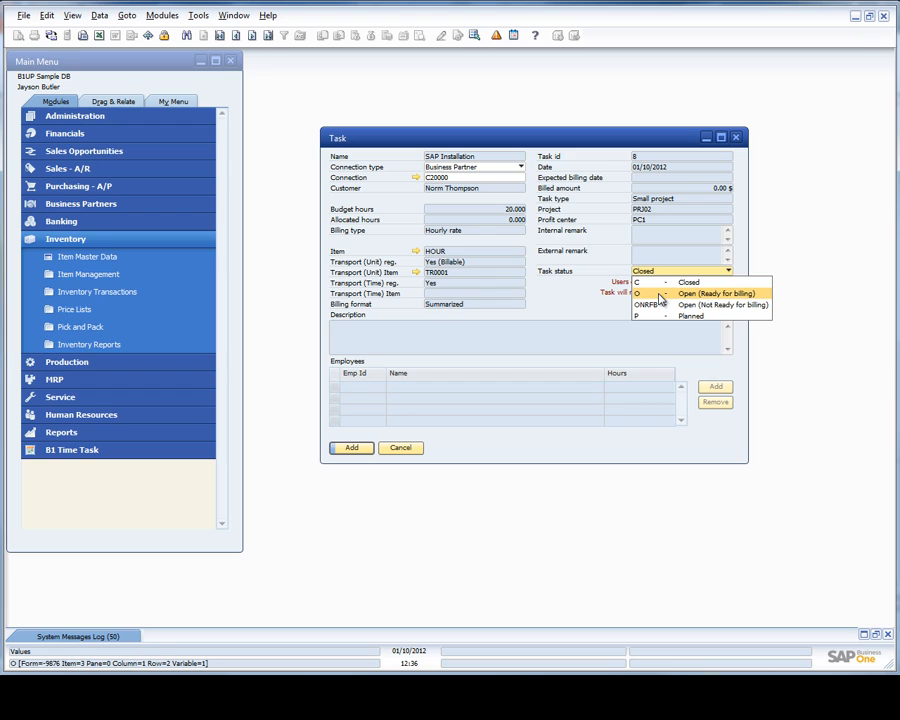
pyautogui.click(661, 294)
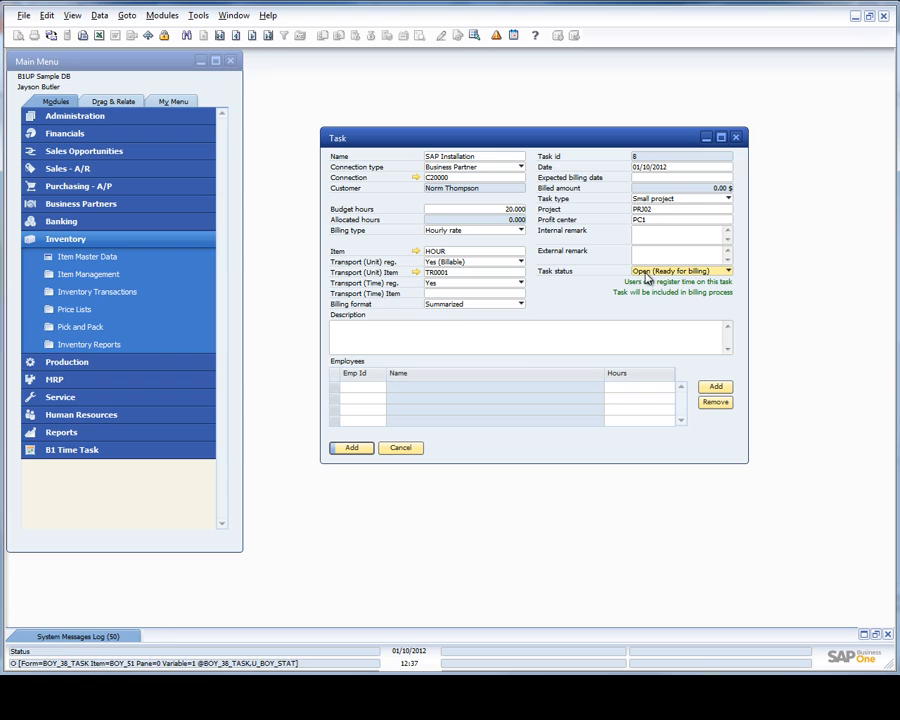
# - Assign the first employee in the employee list to the task with 10 hours
pyautogui.click(365, 332)
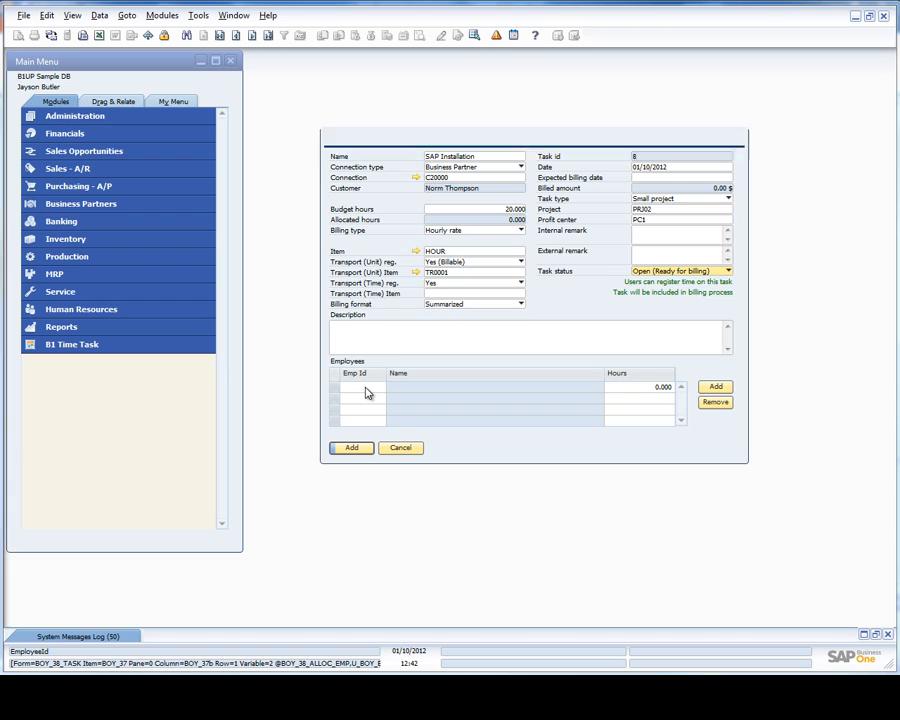
pyautogui.click(366, 391)
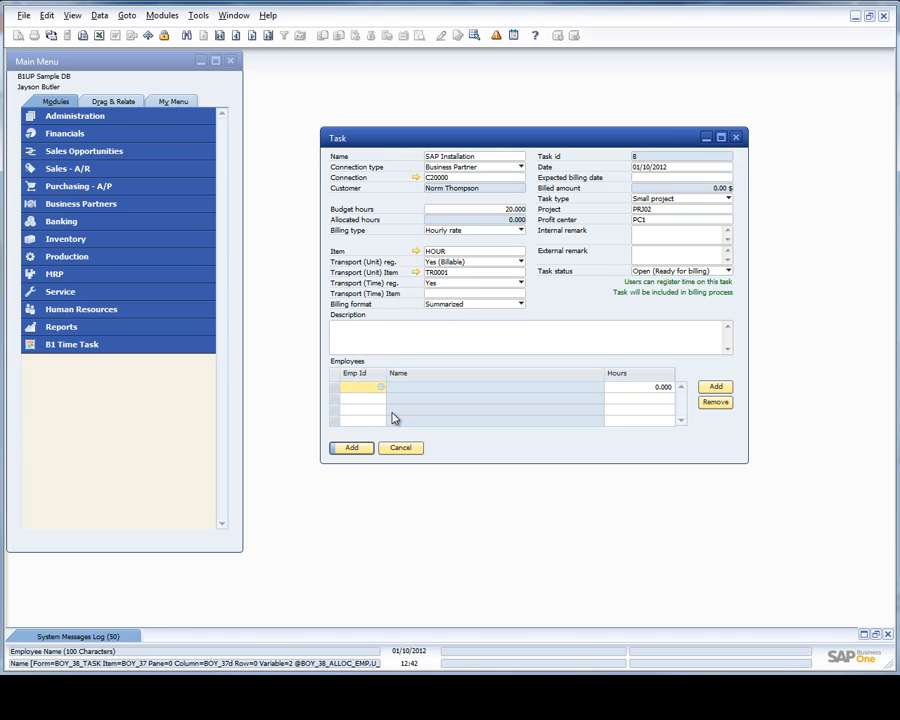
pyautogui.press('Tab')
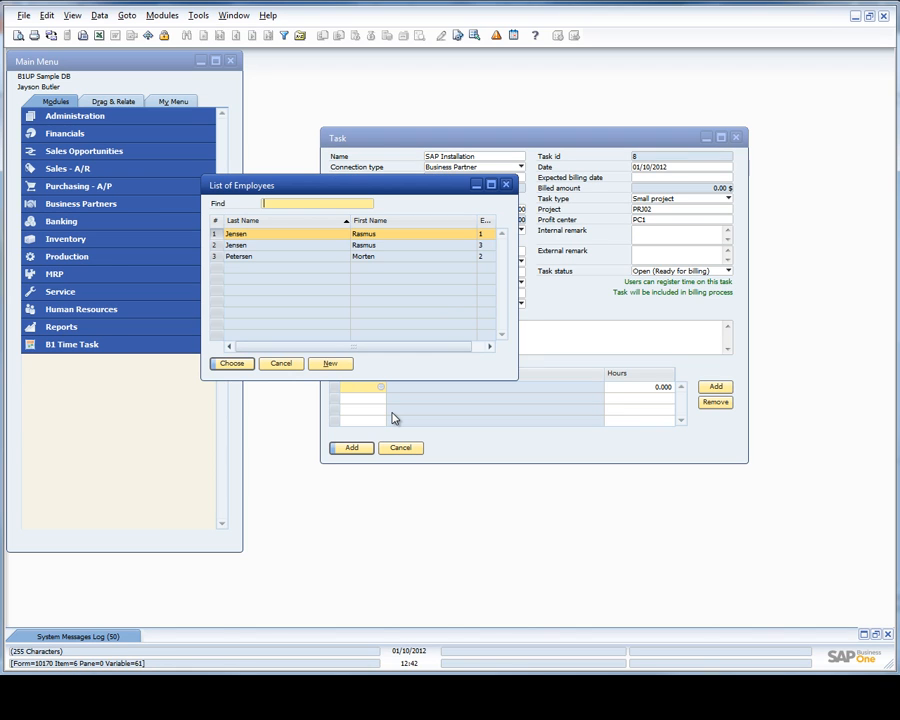
pyautogui.press('Return')
pyautogui.press('Tab')
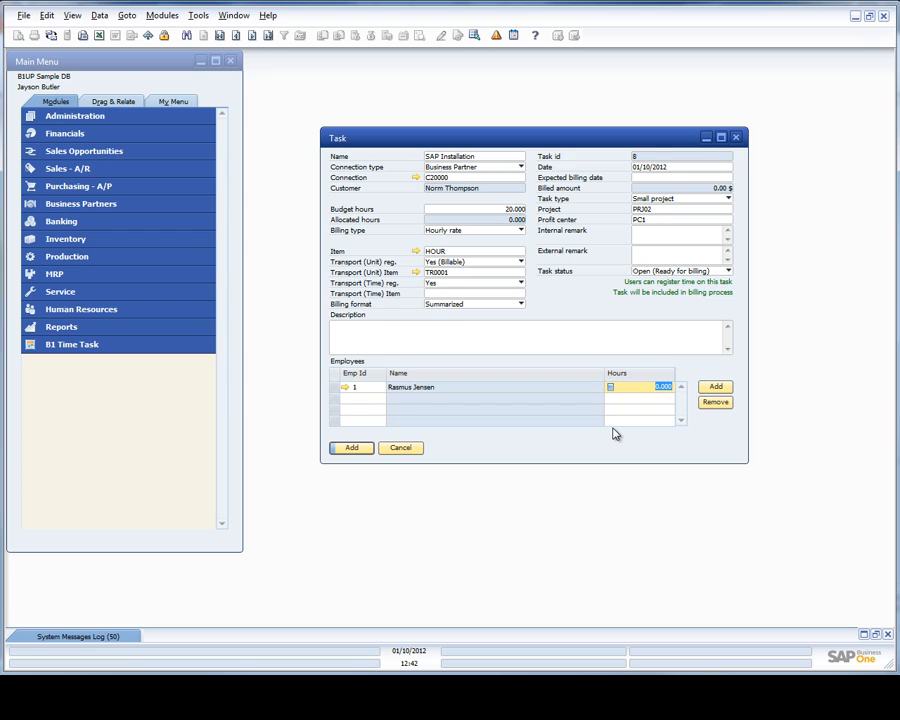
pyautogui.write('10')
pyautogui.press('Tab')
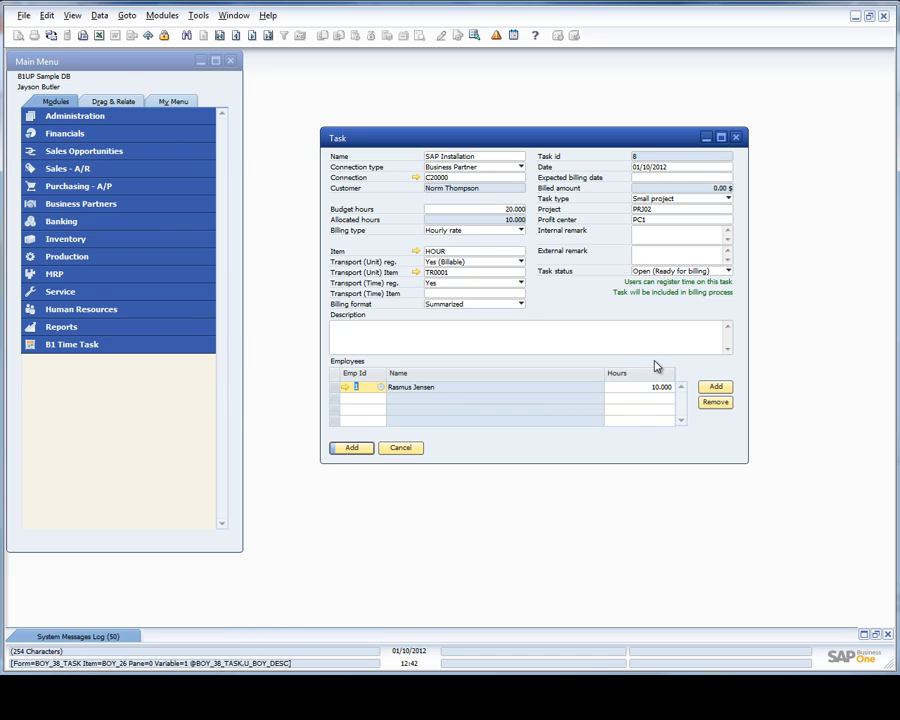
# - Add the third listed employee to the task with 10 hours and save the new task
pyautogui.click(716, 389)
pyautogui.press('Tab')
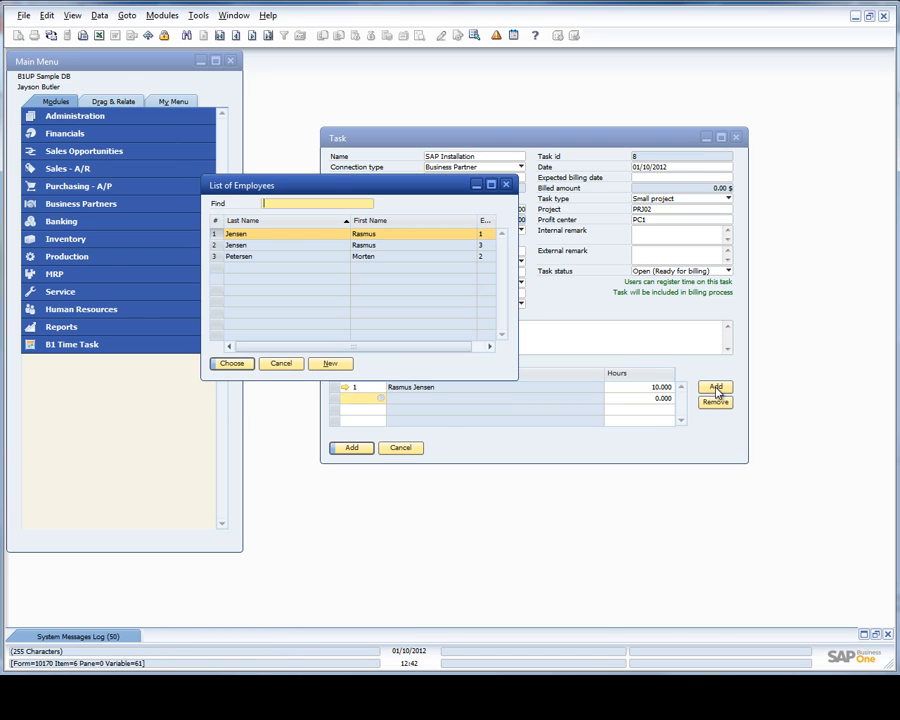
pyautogui.doubleClick(313, 258)
pyautogui.click(663, 400)
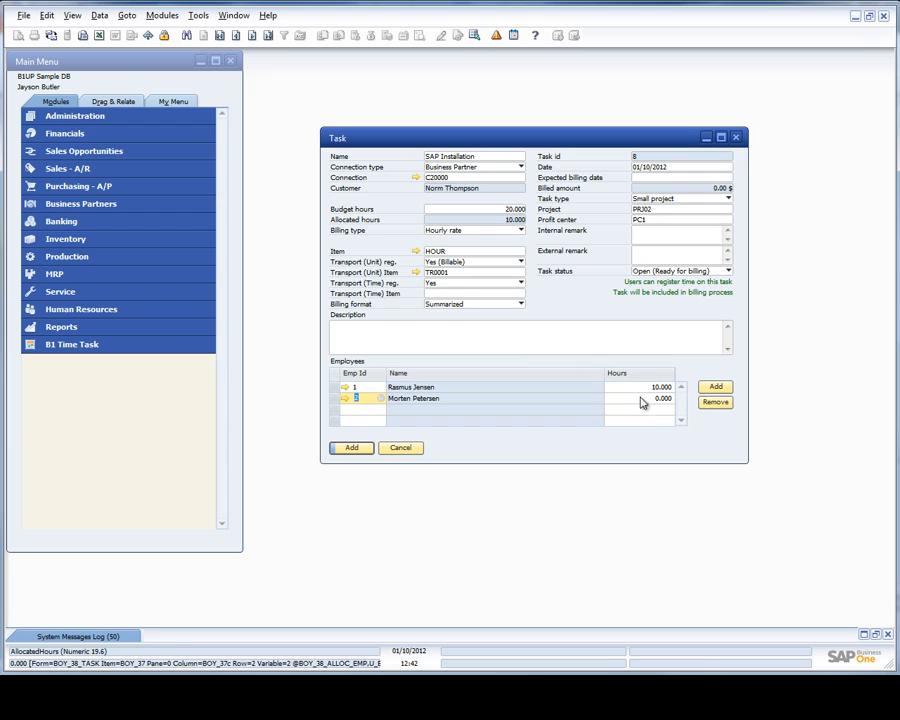
pyautogui.write('10')
pyautogui.press('Tab')
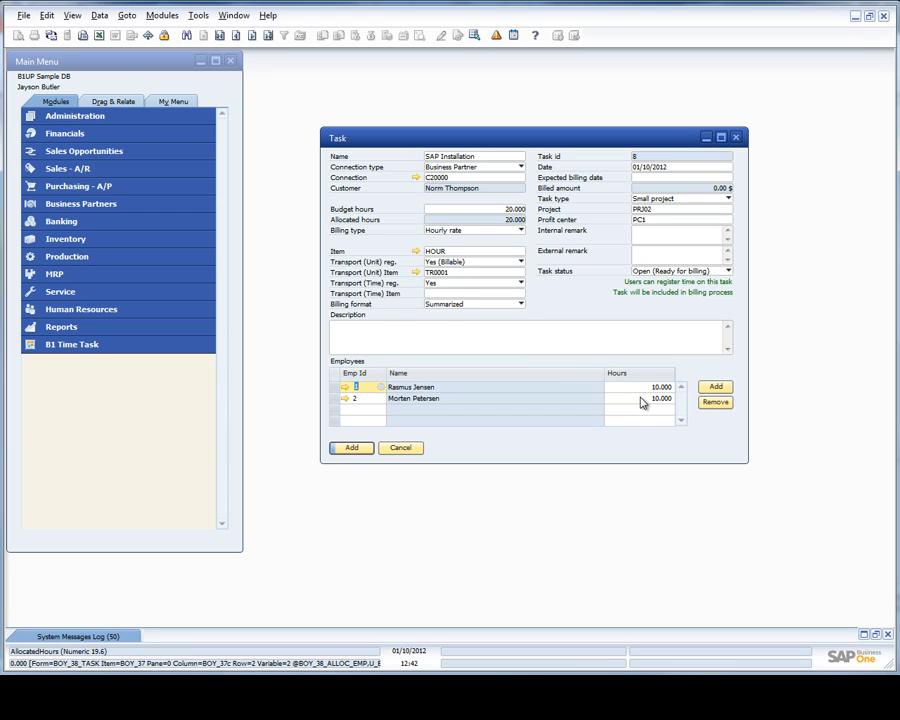
pyautogui.click(357, 454)
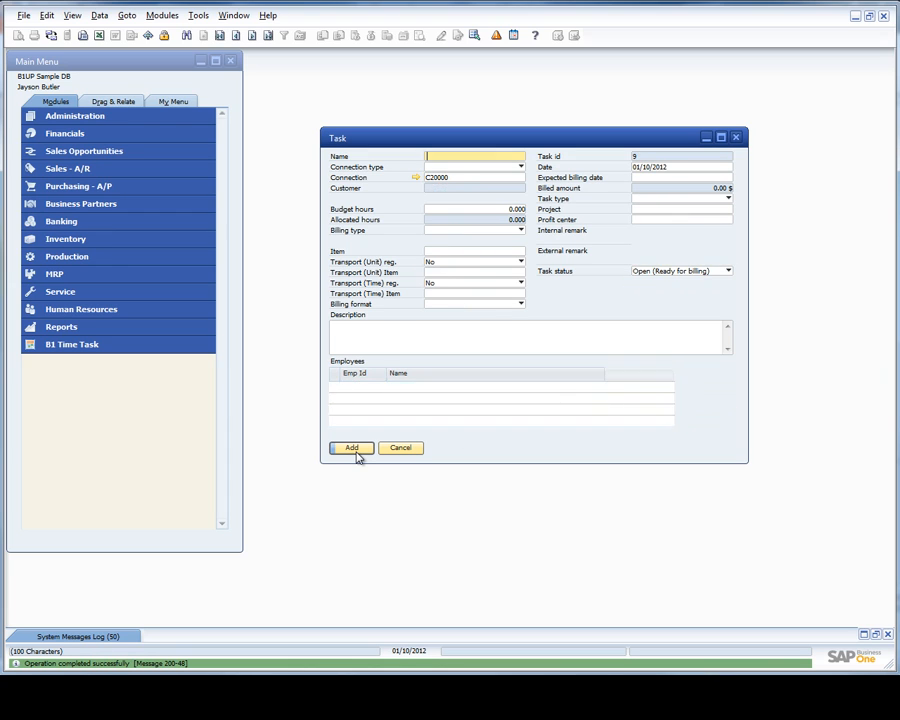